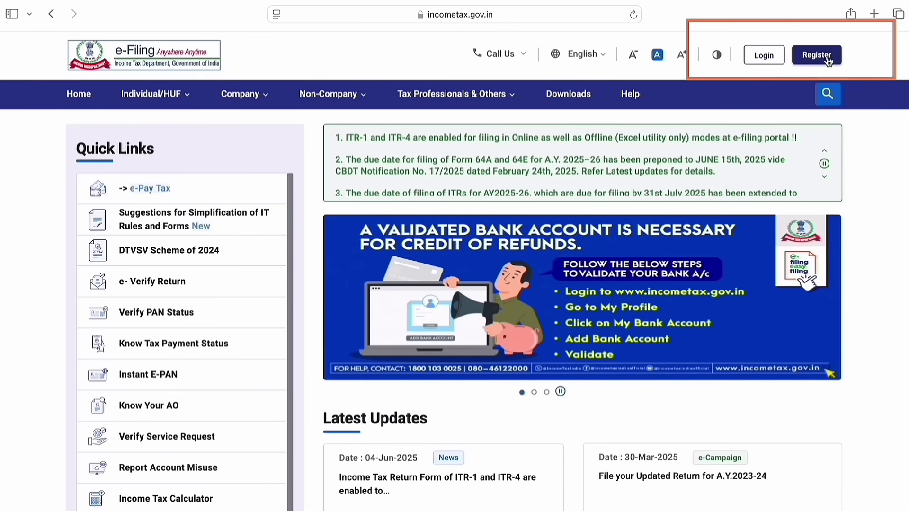
Step: Preview the new account registration page
click(820, 60)
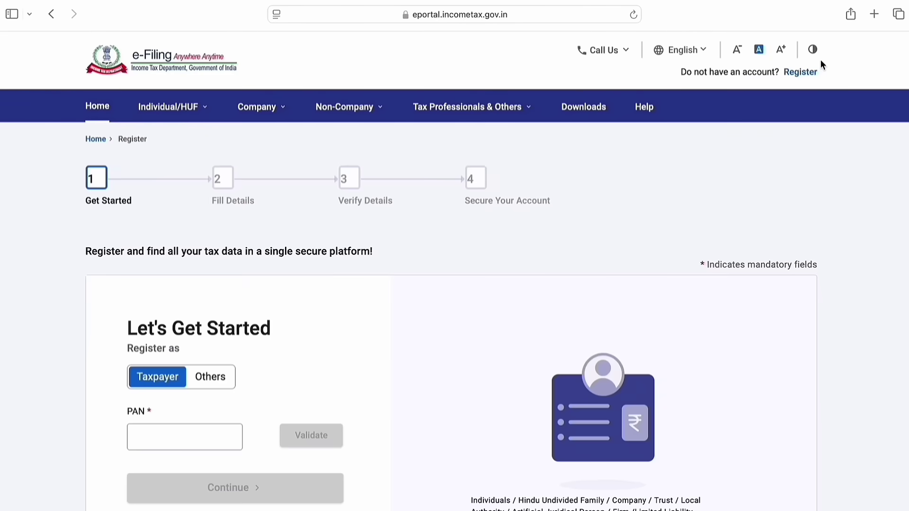
scroll(754, 186, down, 3)
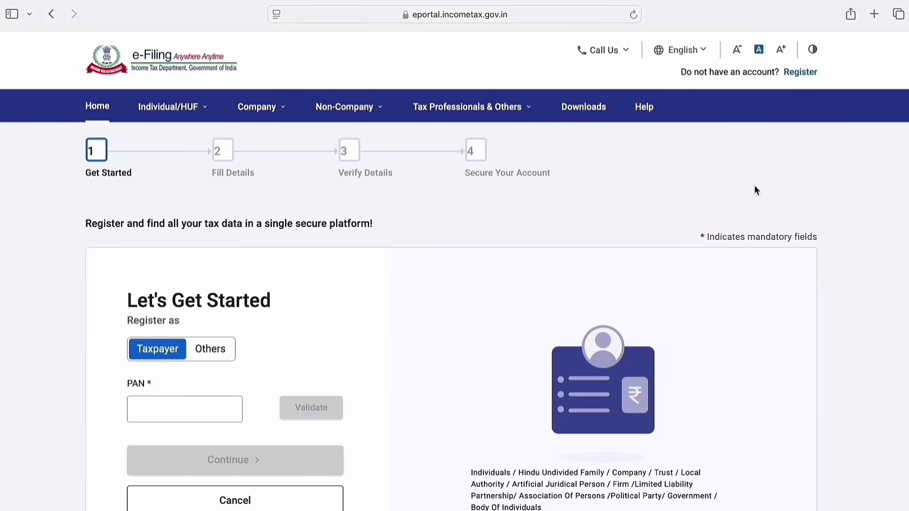
scroll(754, 186, up, 3)
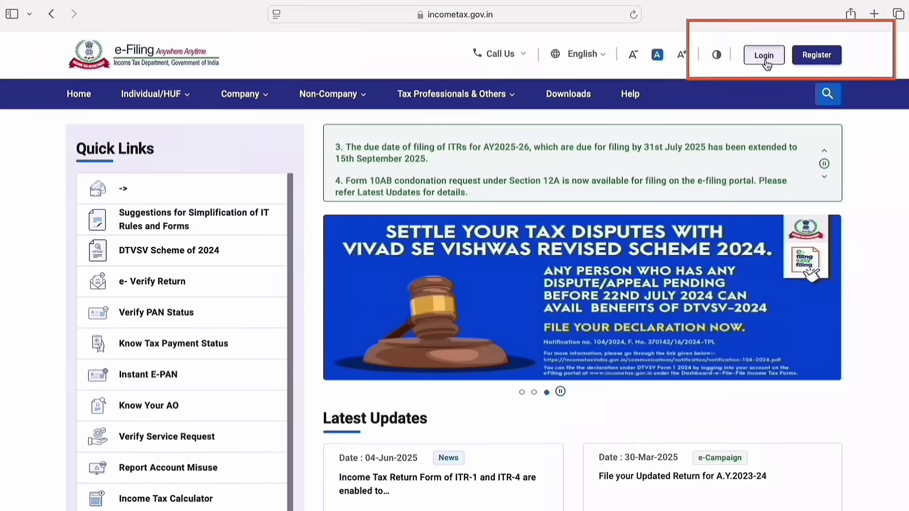
Step: Log in with the taxpayer's user ID and password, confirming the secure access message
click(764, 61)
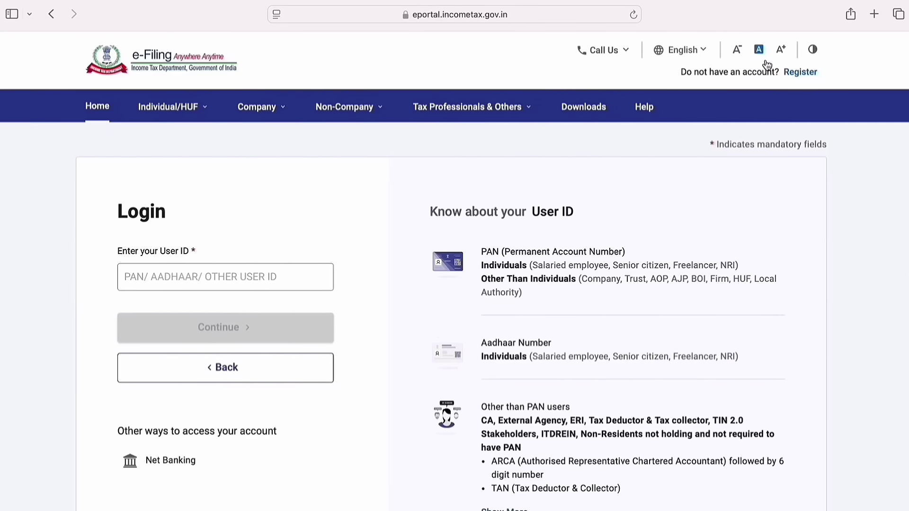
click(267, 274)
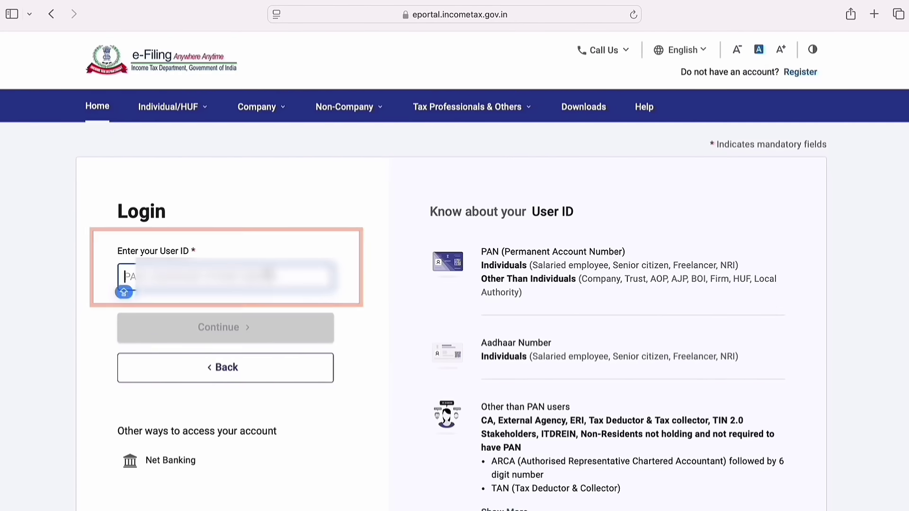
text(AX)
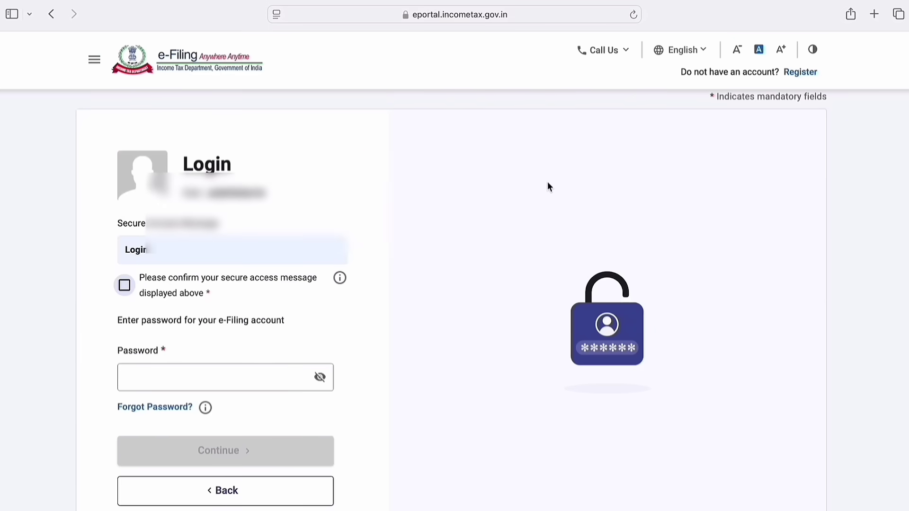
click(125, 285)
click(177, 375)
text(*********)
click(179, 447)
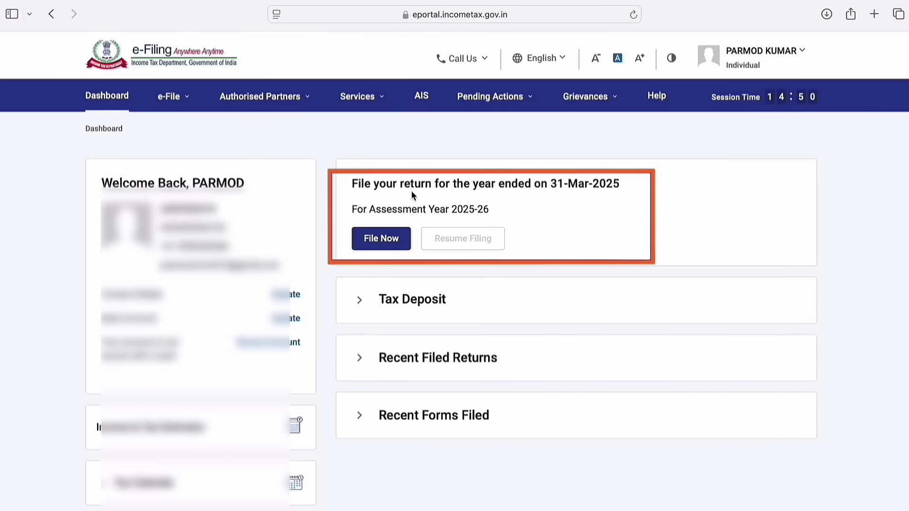
Step: Choose assessment year 2025-26 with Online mode and start a new filing
click(385, 248)
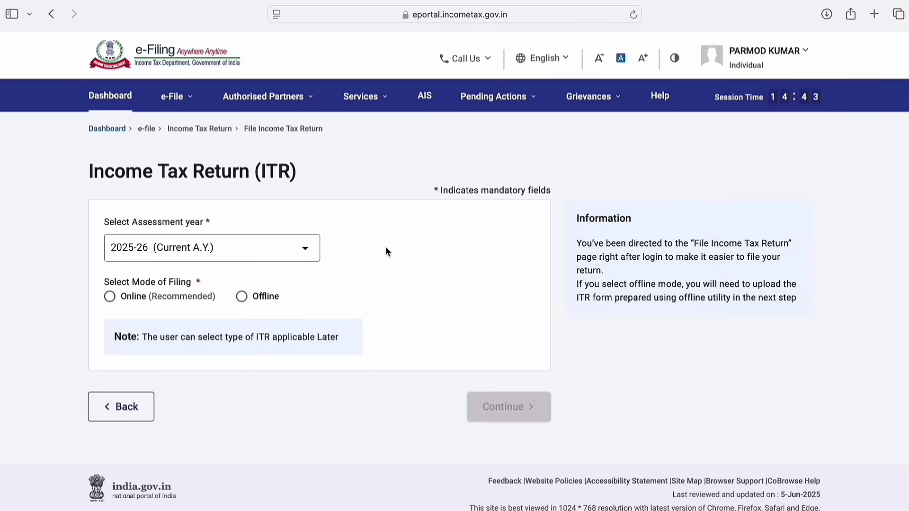
click(311, 249)
click(365, 288)
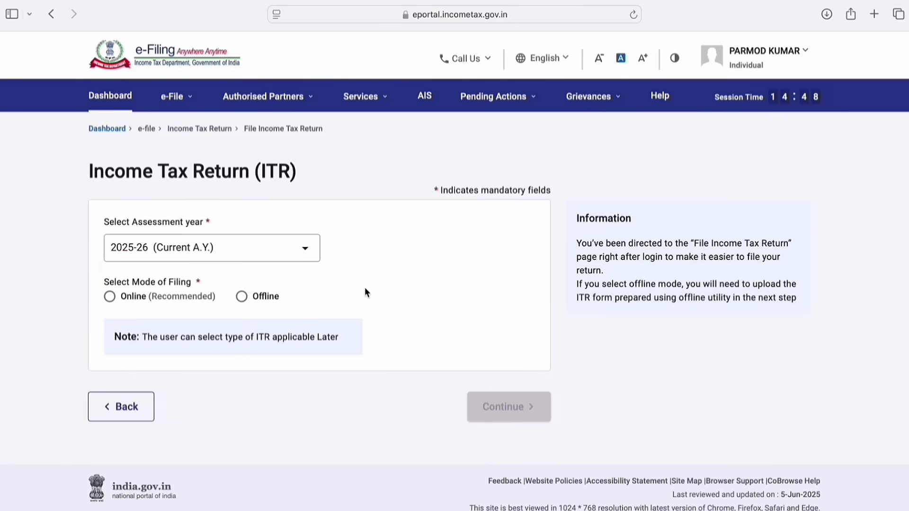
click(111, 300)
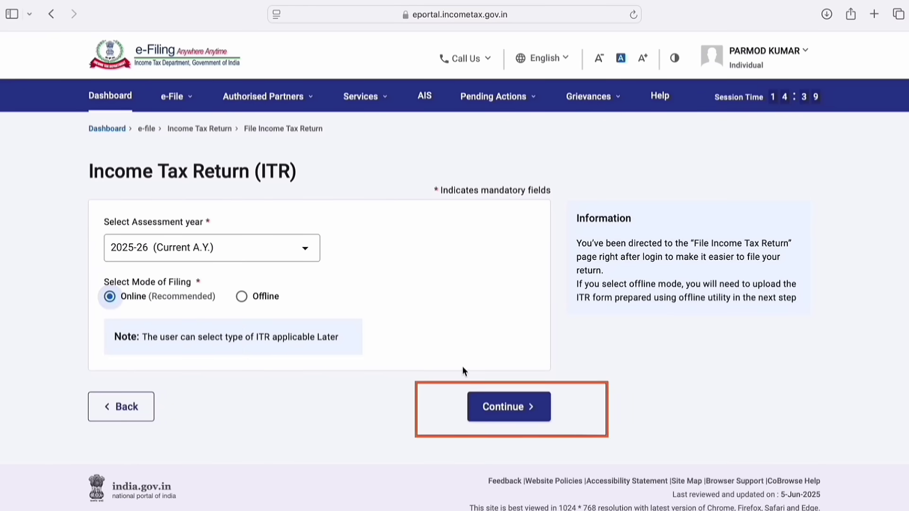
click(541, 409)
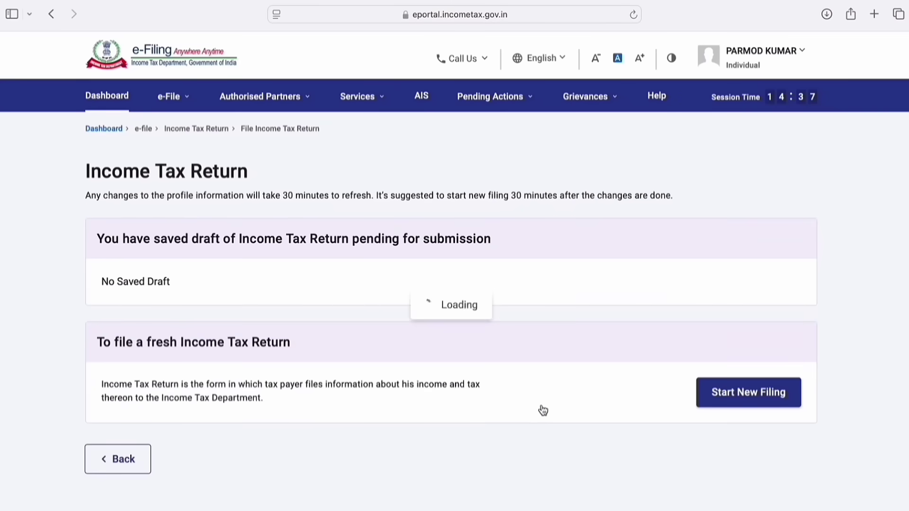
click(756, 406)
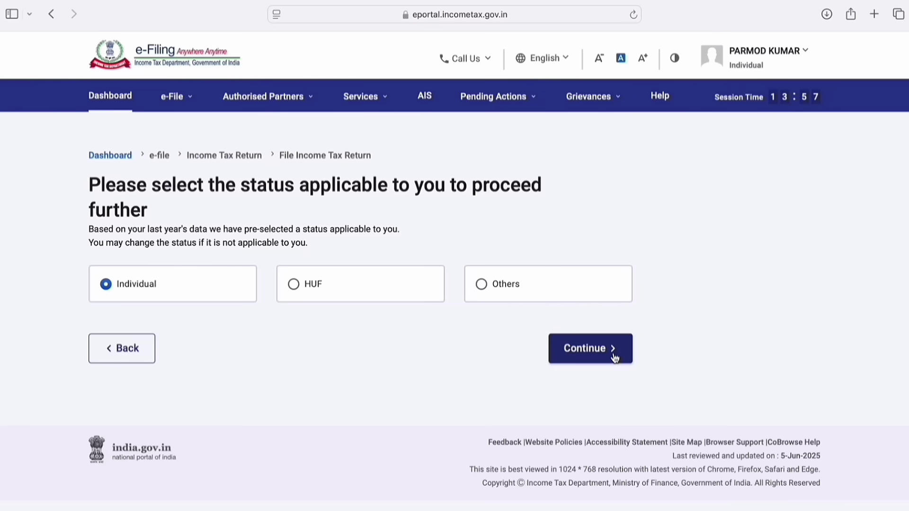
Step: Continue as Individual, select ITR - 1 as the form and proceed with it
click(613, 349)
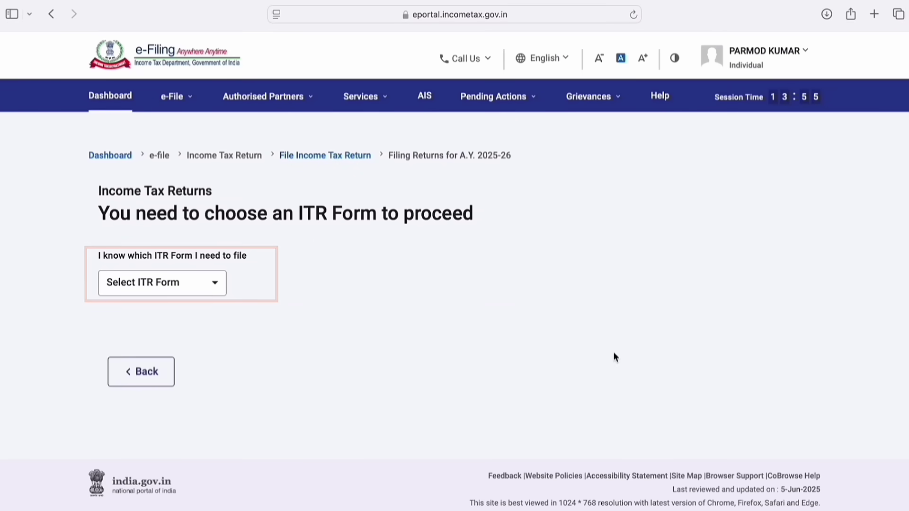
click(219, 286)
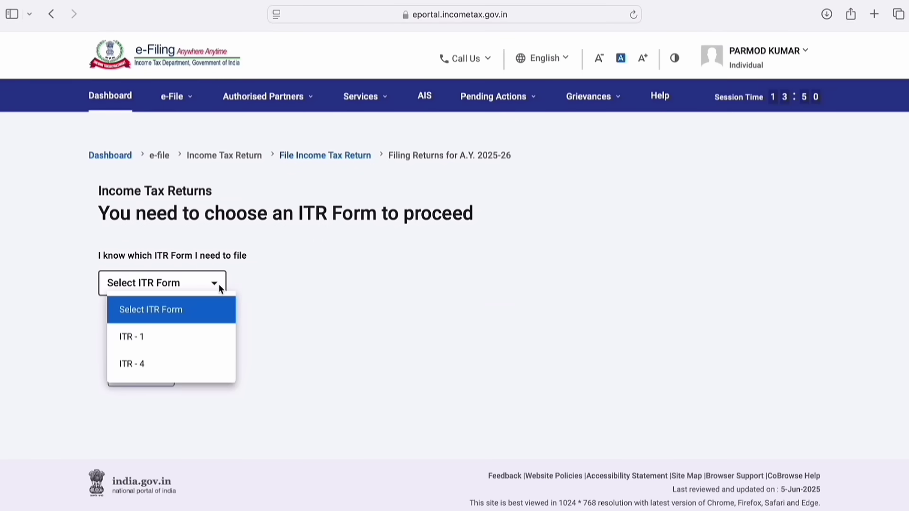
click(132, 337)
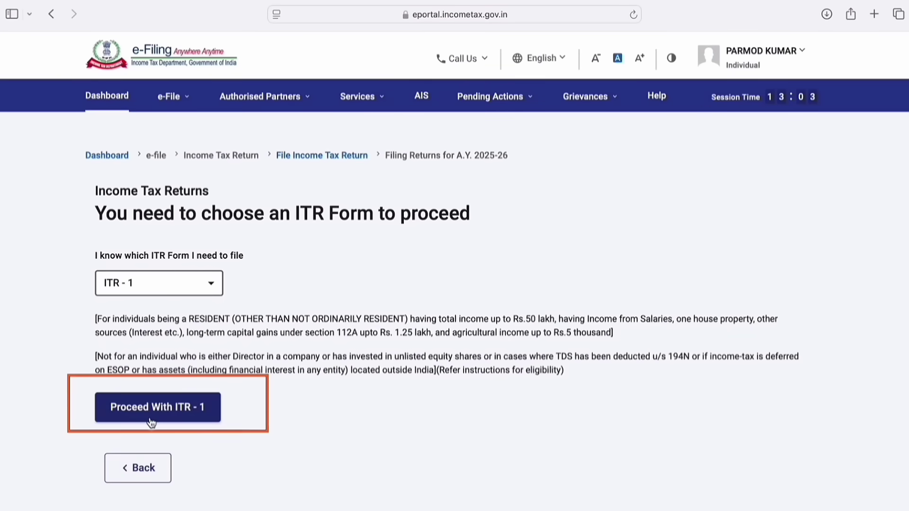
click(149, 411)
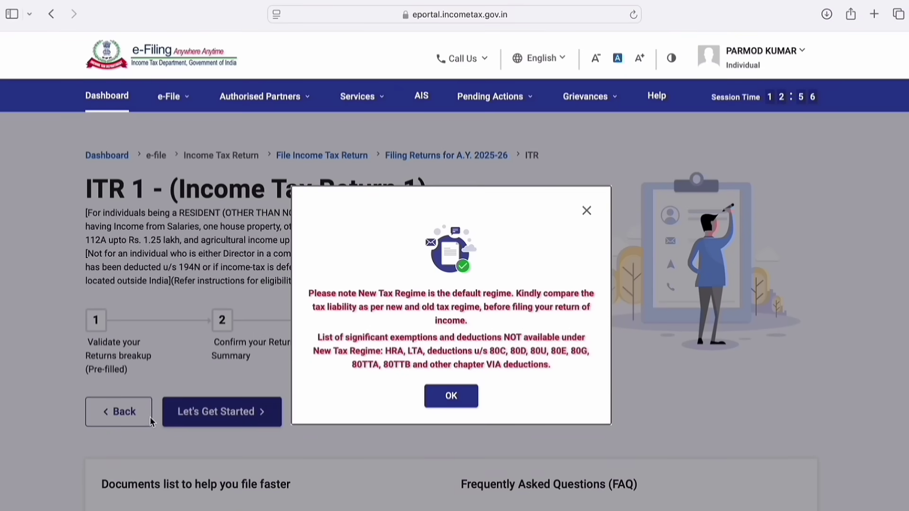
Step: Dismiss the regime notice, declare income above the exemption limit, and accept the pre-filled data
click(451, 404)
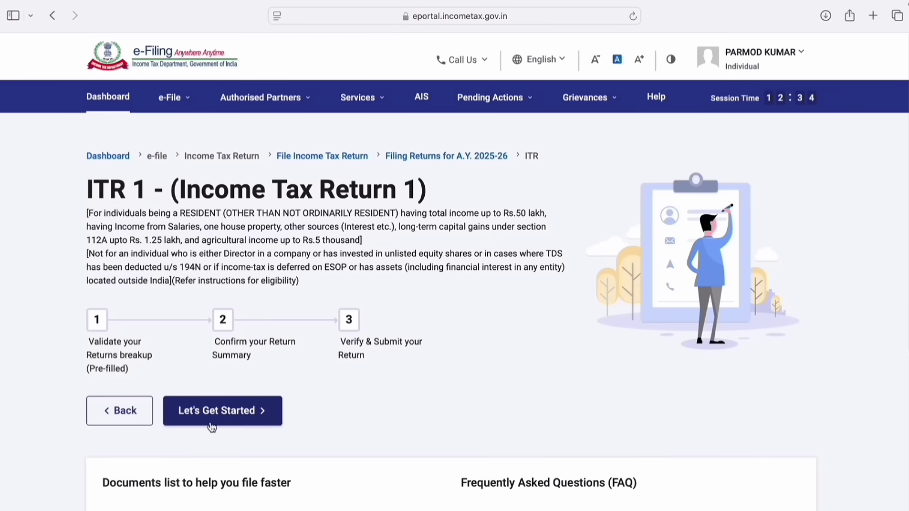
click(211, 424)
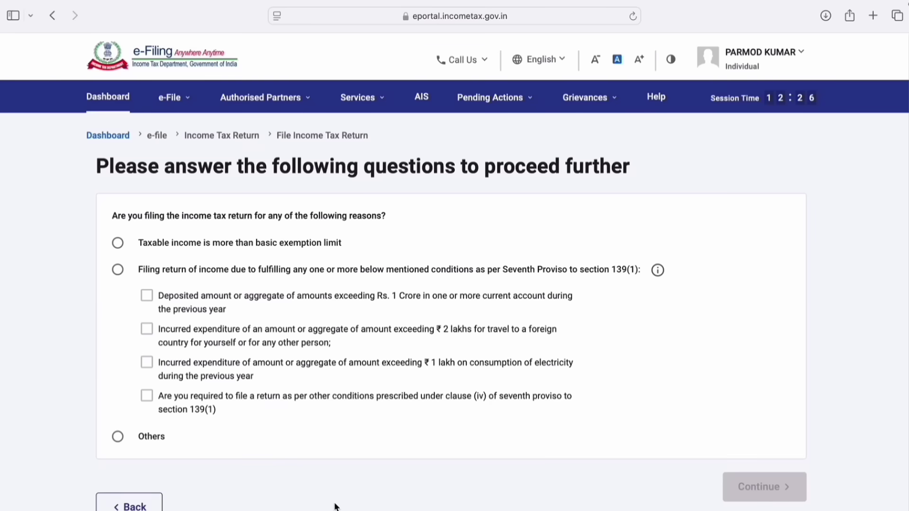
click(118, 243)
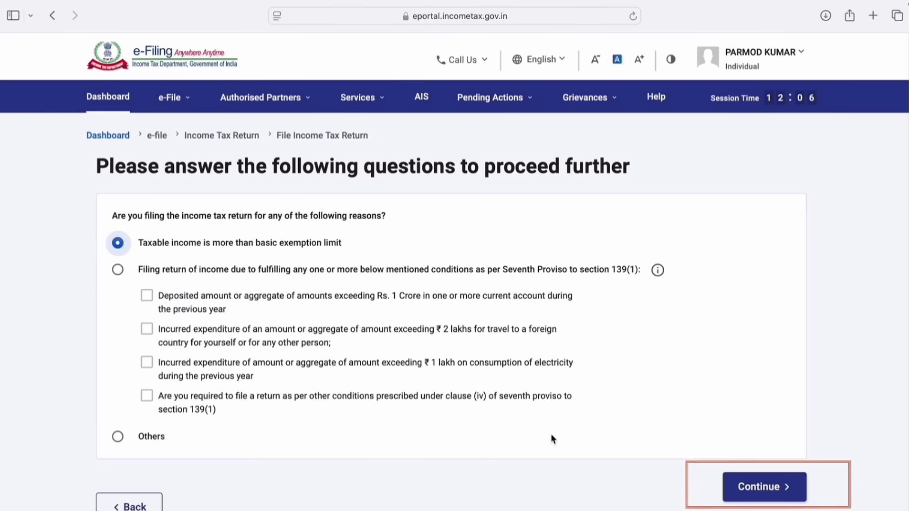
click(785, 481)
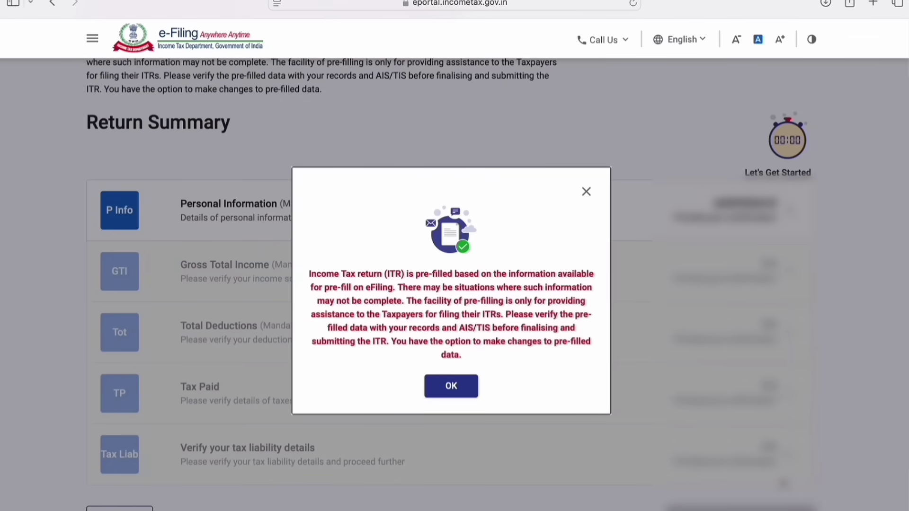
click(452, 390)
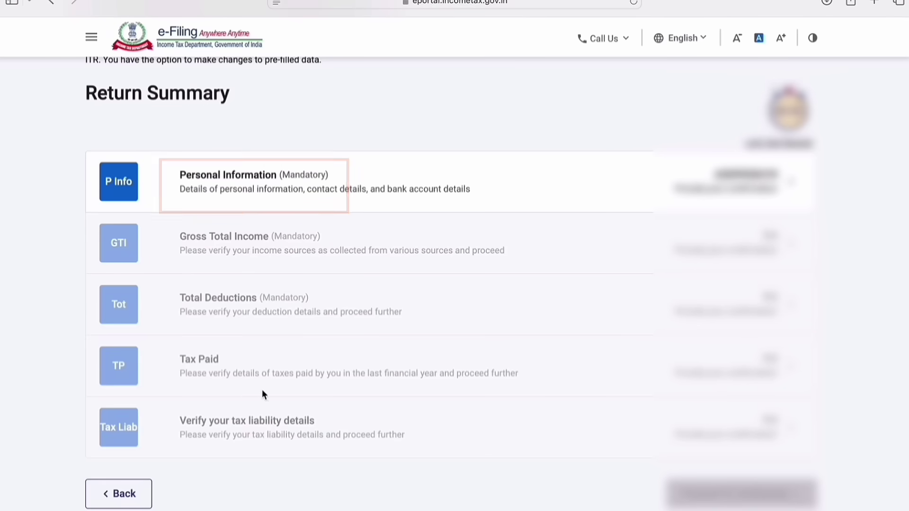
click(314, 177)
Step: Keep Others as the nature of employment and opt out of the new tax regime
scroll(307, 181, up, 1)
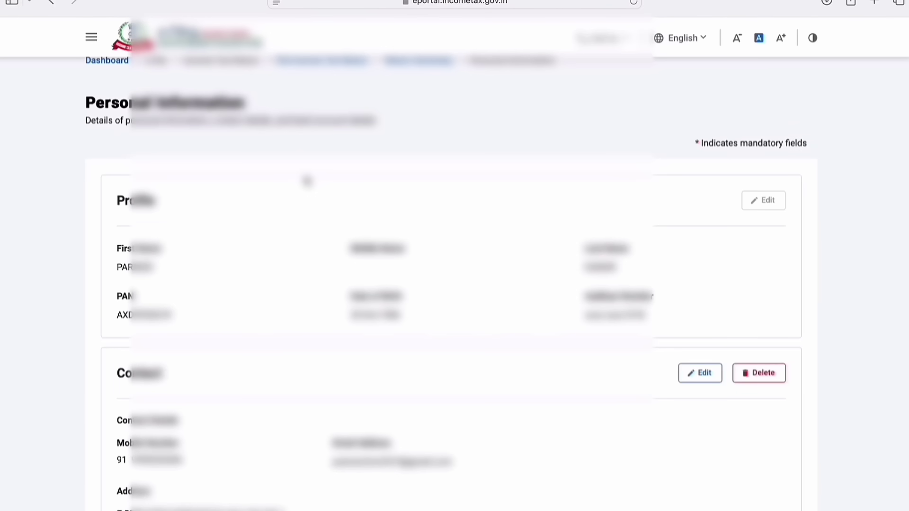
scroll(307, 182, down, 15)
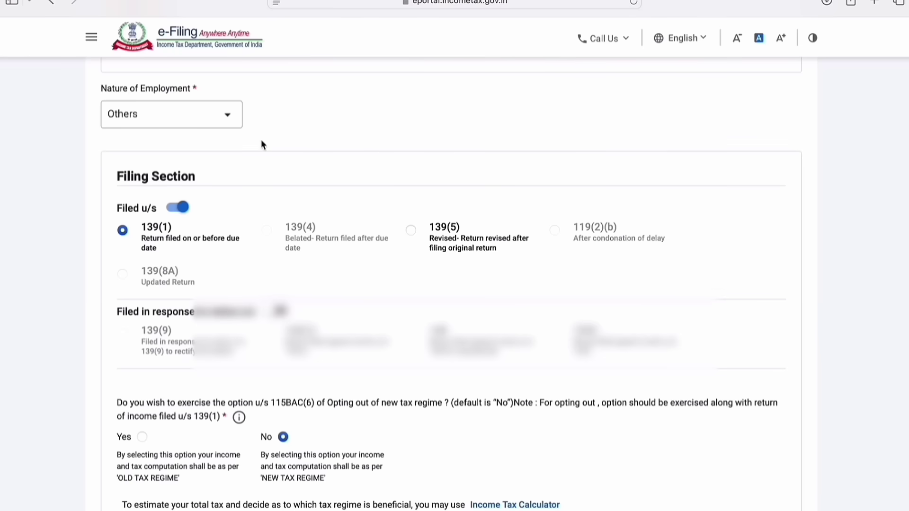
click(231, 122)
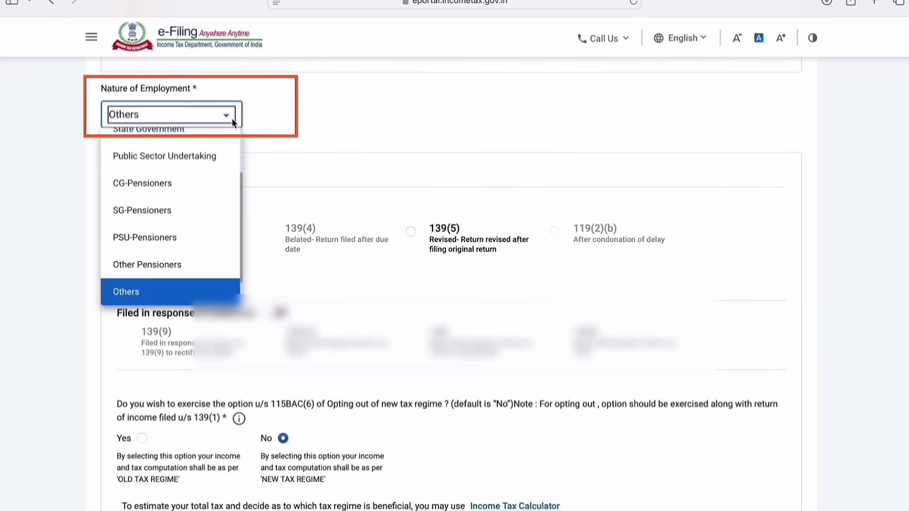
scroll(213, 156, up, 5)
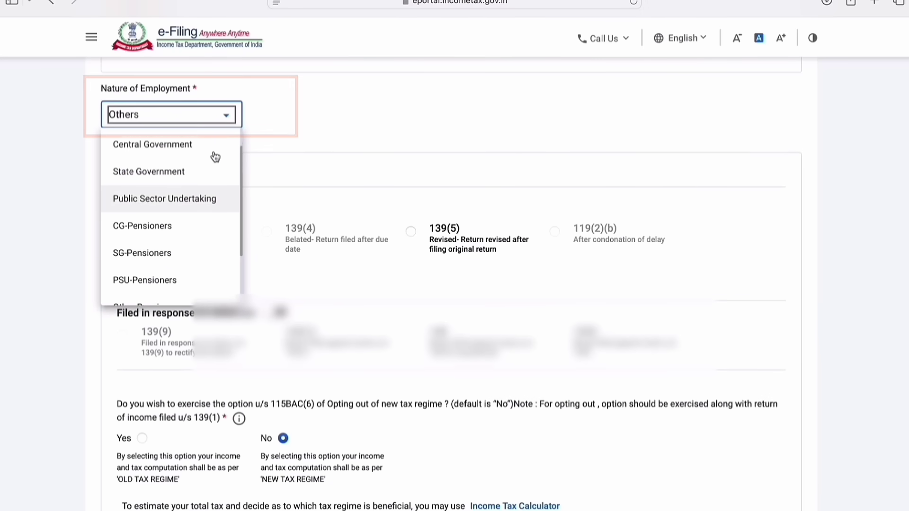
scroll(215, 157, up, 1)
scroll(214, 157, down, 2)
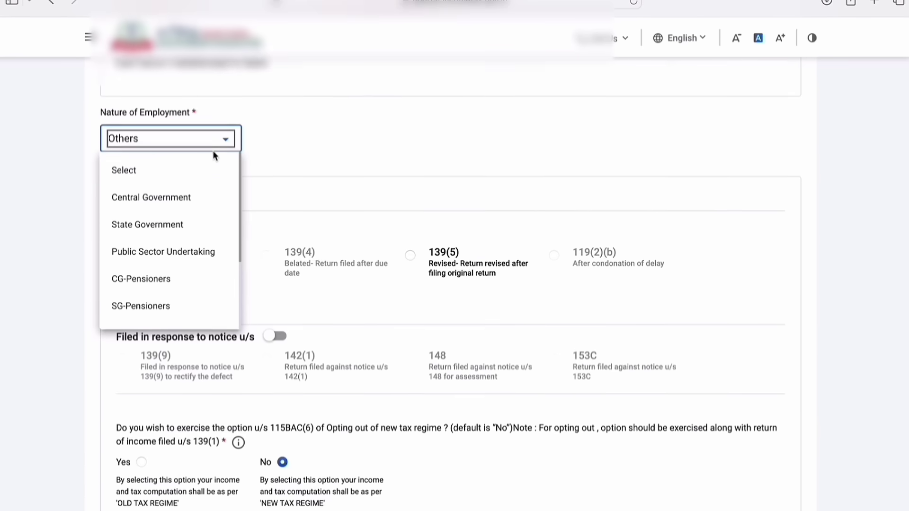
scroll(215, 157, down, 4)
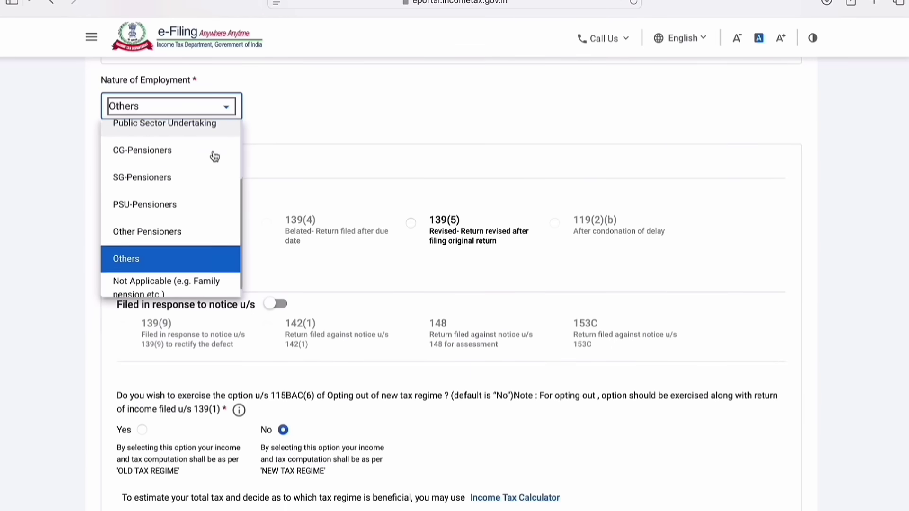
scroll(215, 156, up, 1)
scroll(215, 157, down, 1)
scroll(215, 157, down, 1)
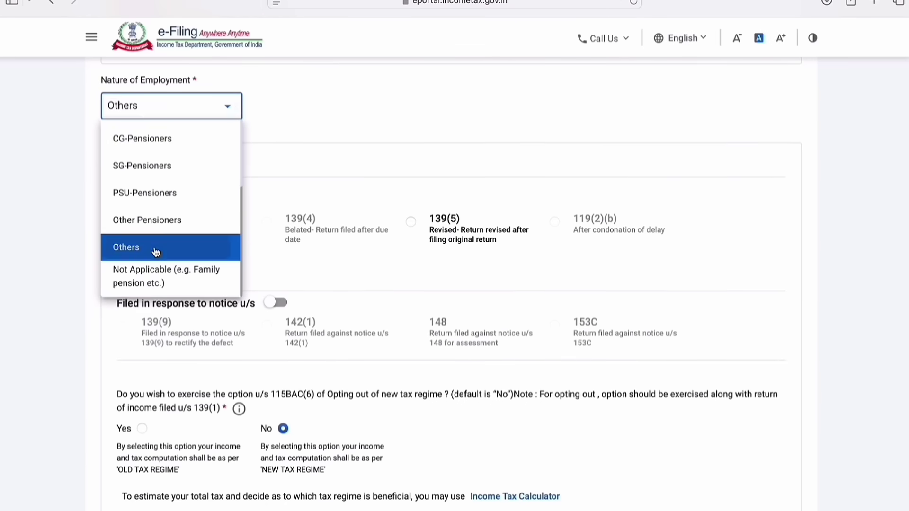
click(156, 251)
scroll(438, 428, down, 6)
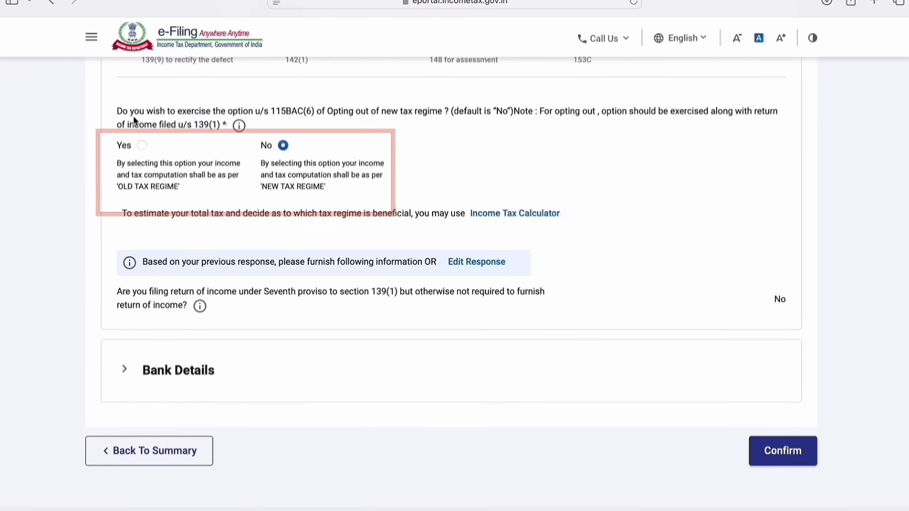
mouse_move(251, 129)
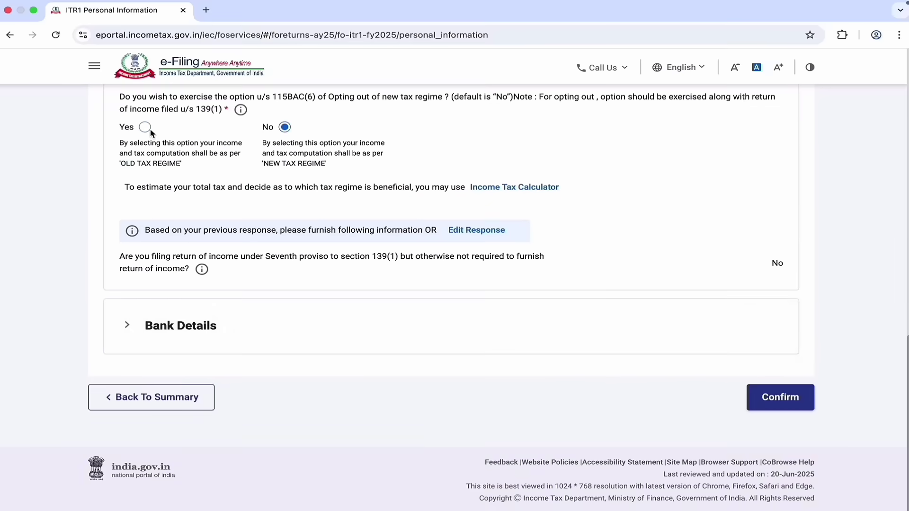
click(141, 145)
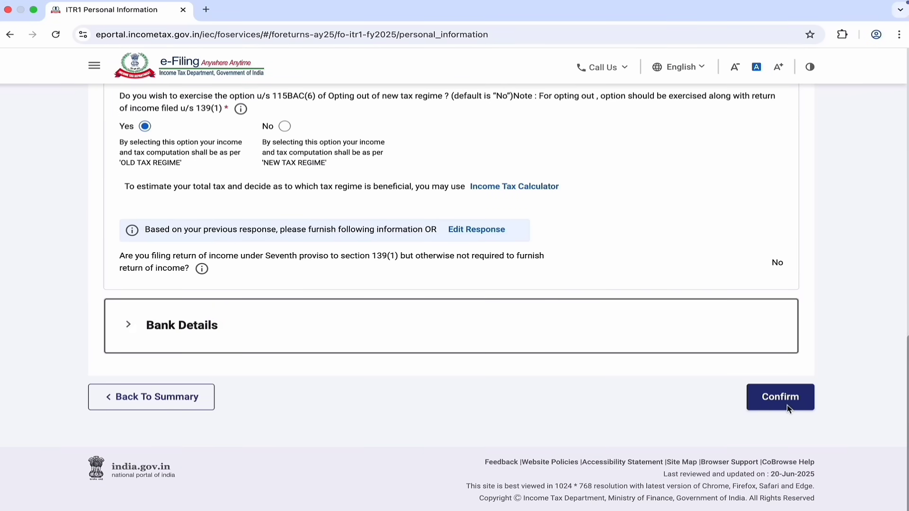
Step: Review the refund bank accounts and confirm the personal information section
click(655, 350)
scroll(640, 275, down, 5)
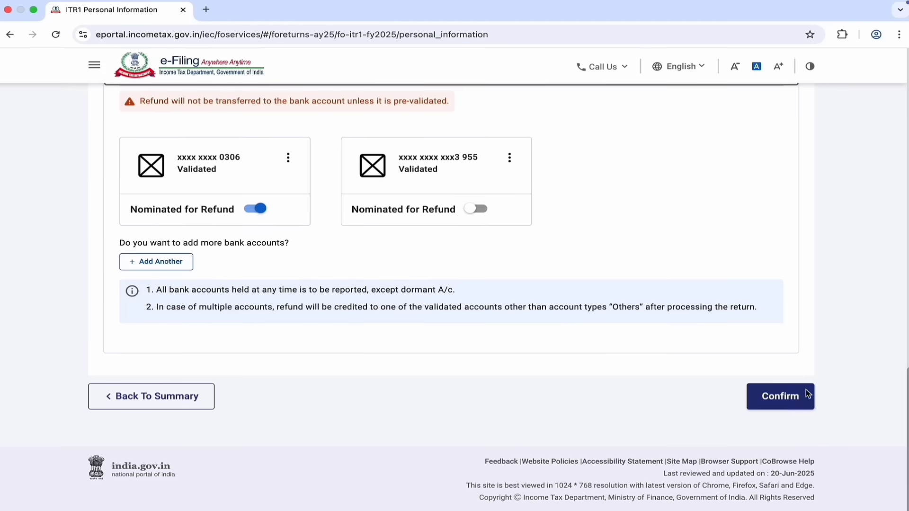
click(792, 407)
scroll(640, 270, down, 2)
scroll(640, 270, down, 2)
scroll(640, 268, down, 2)
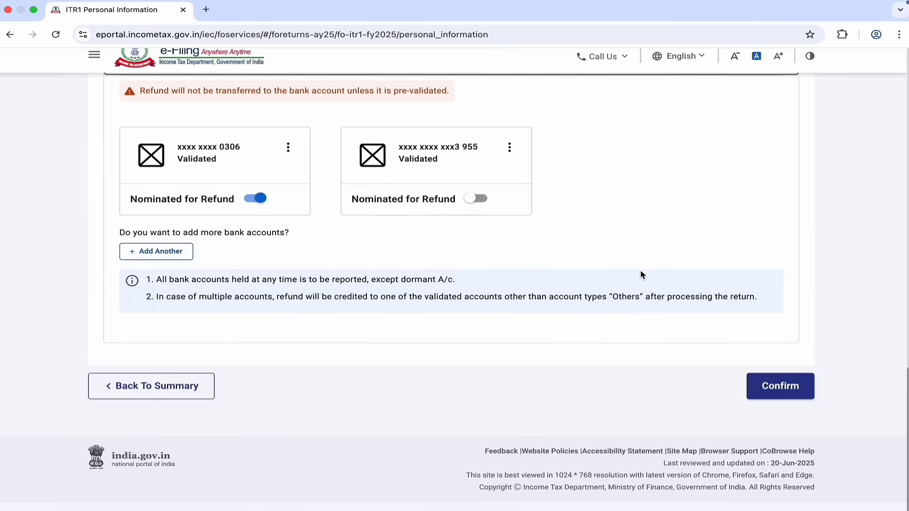
click(793, 407)
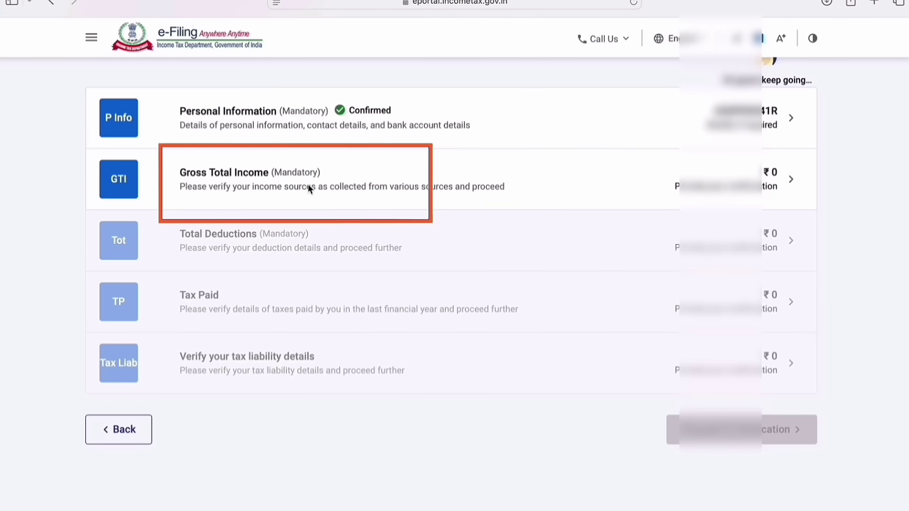
Step: Enter 480000 as salary under section 17(1) in B1 Income From Salary
click(278, 183)
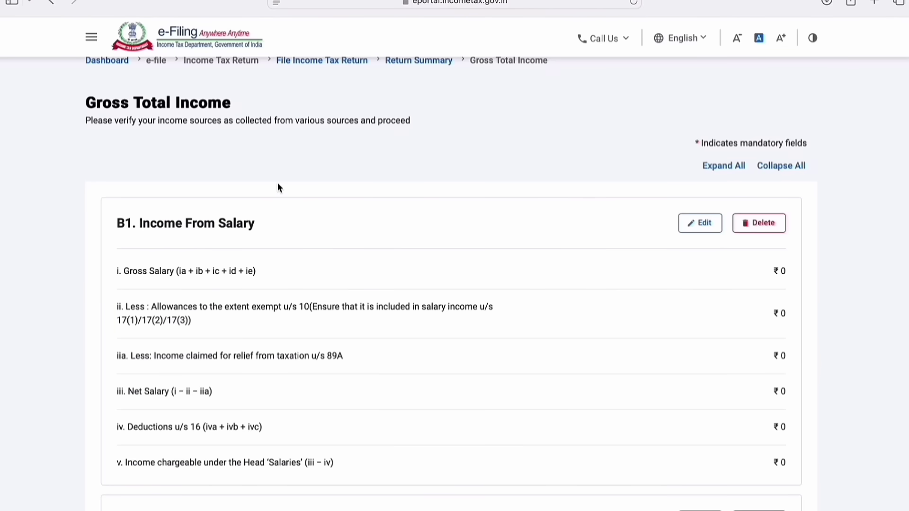
click(703, 223)
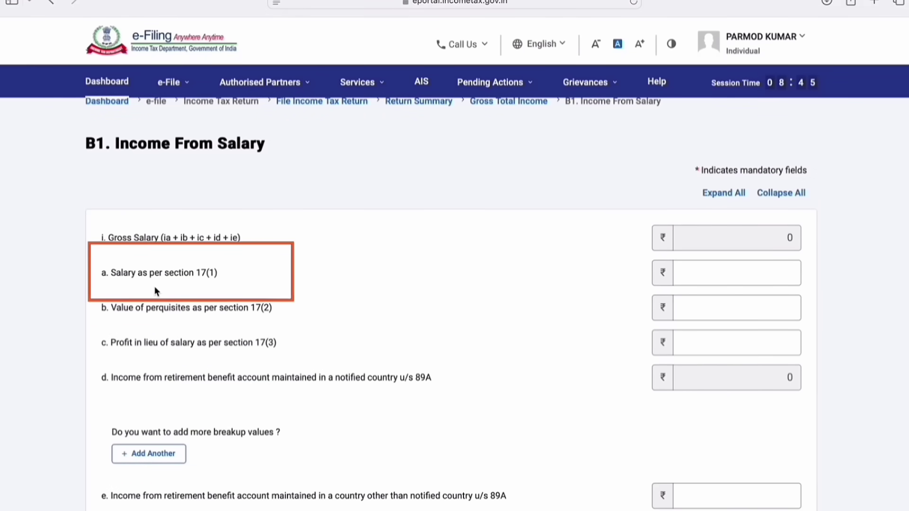
click(730, 279)
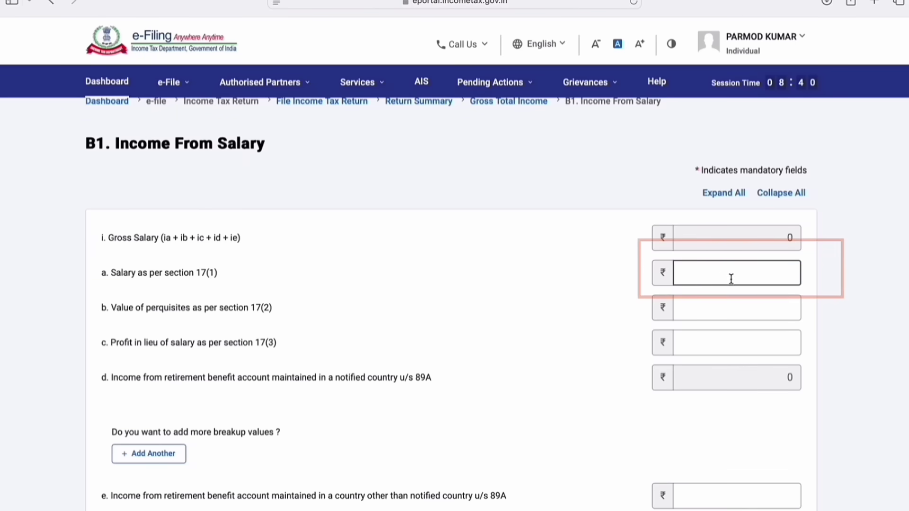
text(480000)
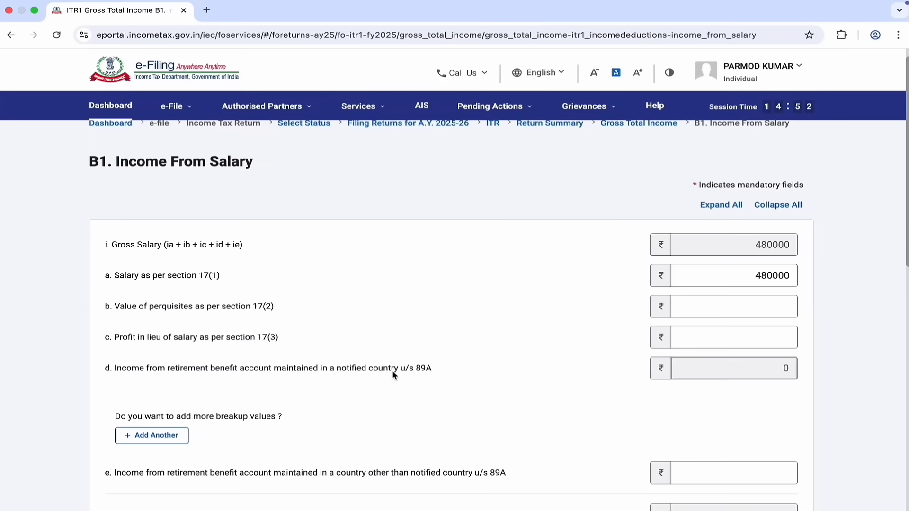
scroll(393, 375, down, 3)
scroll(393, 373, down, 5)
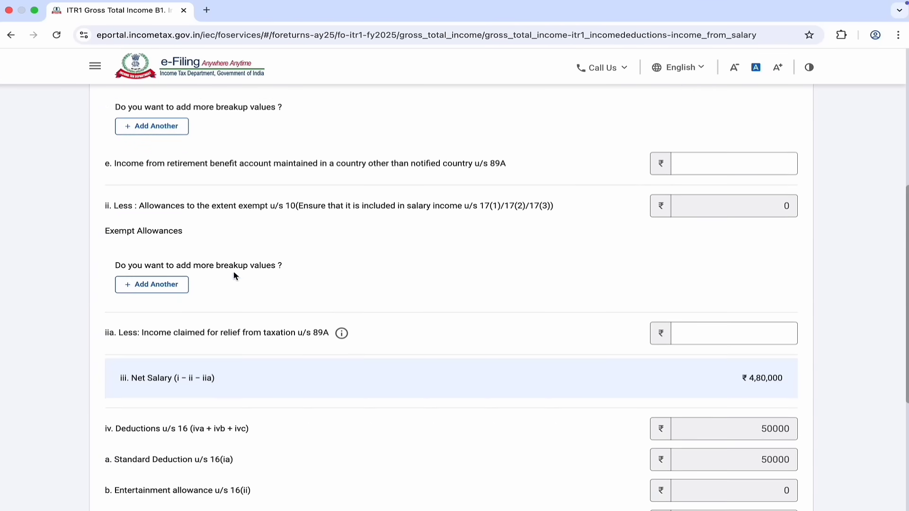
Step: Add an exempt allowance breakup row, view its allowance types, and review the salary totals
click(169, 289)
click(264, 297)
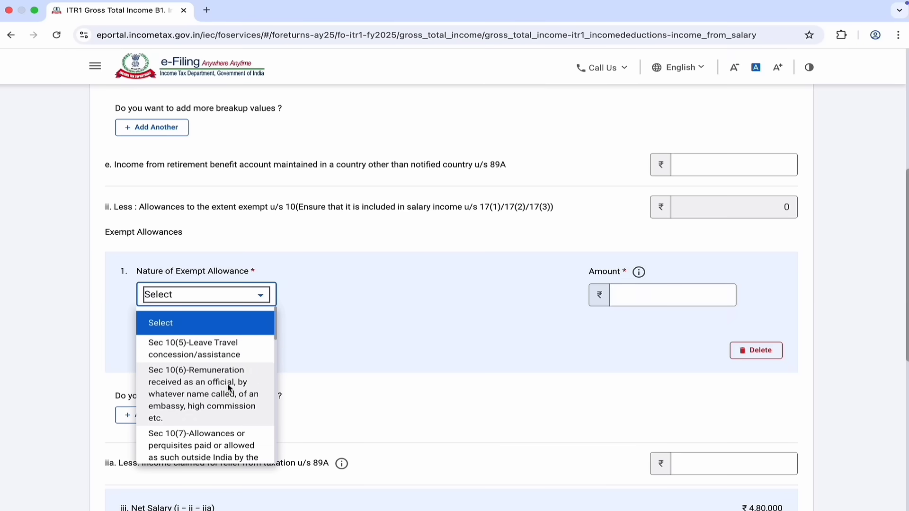
scroll(227, 389, down, 3)
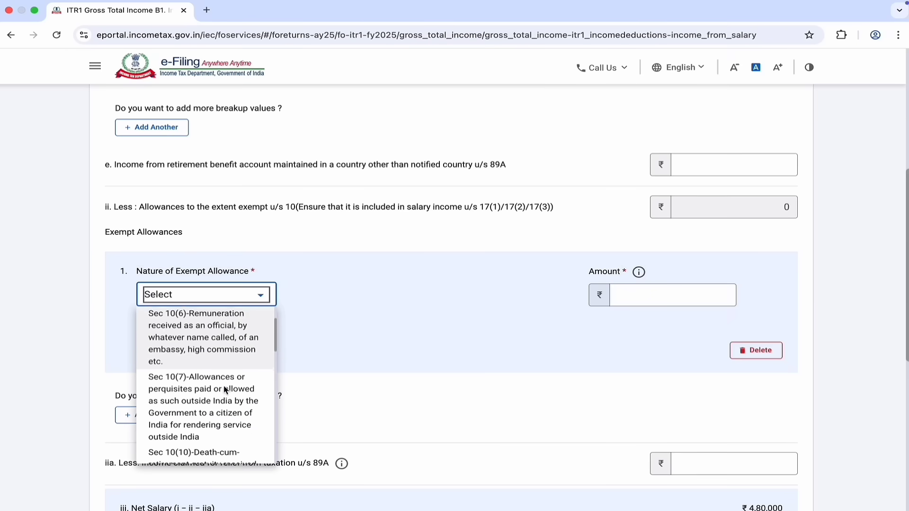
scroll(224, 385, down, 3)
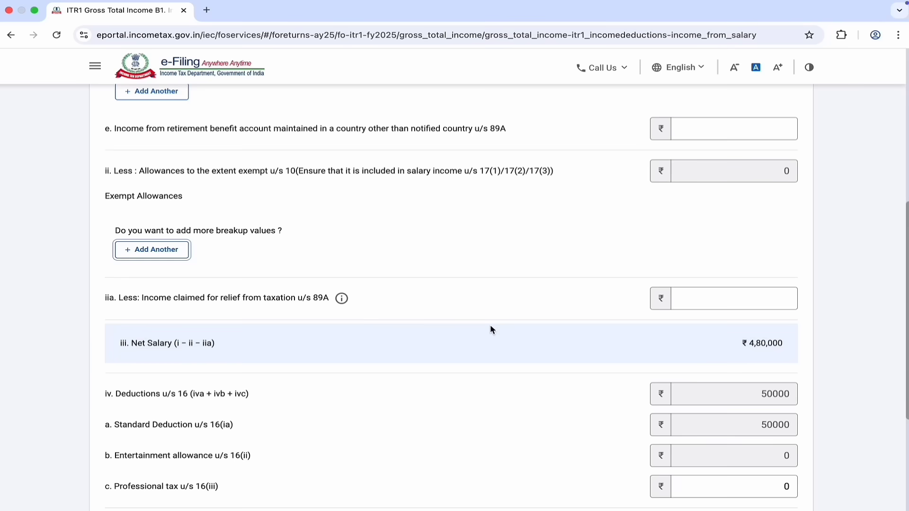
scroll(490, 324, down, 2)
scroll(490, 326, down, 2)
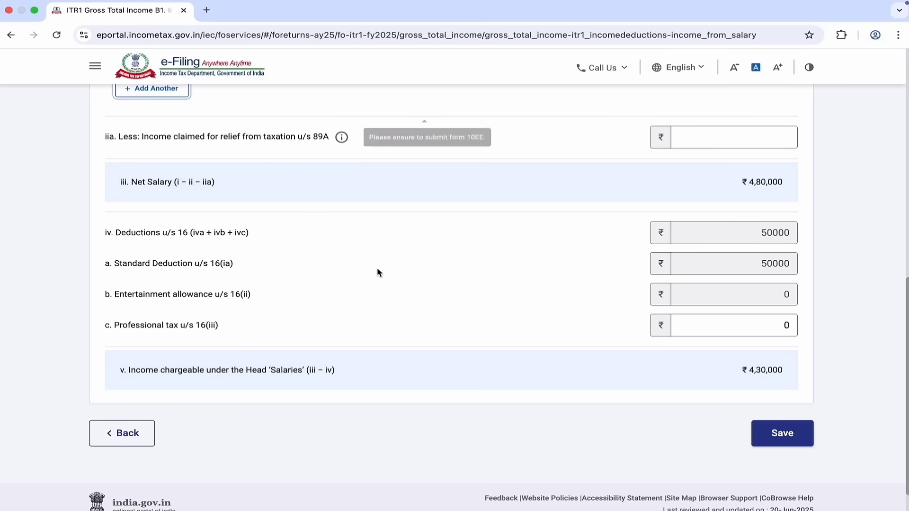
scroll(402, 292, down, 1)
scroll(401, 296, down, 1)
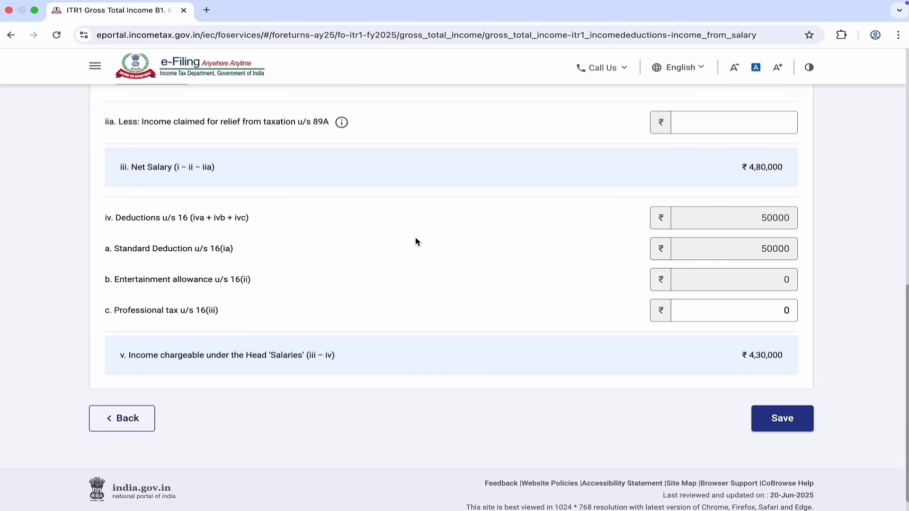
Step: Save the salary details and open B2 House Property editing, leaving the property type unchosen
click(783, 419)
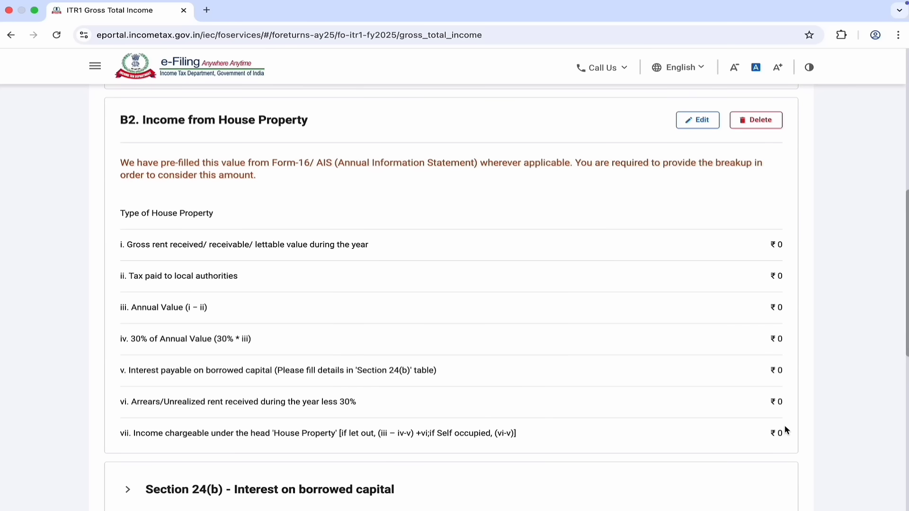
click(698, 121)
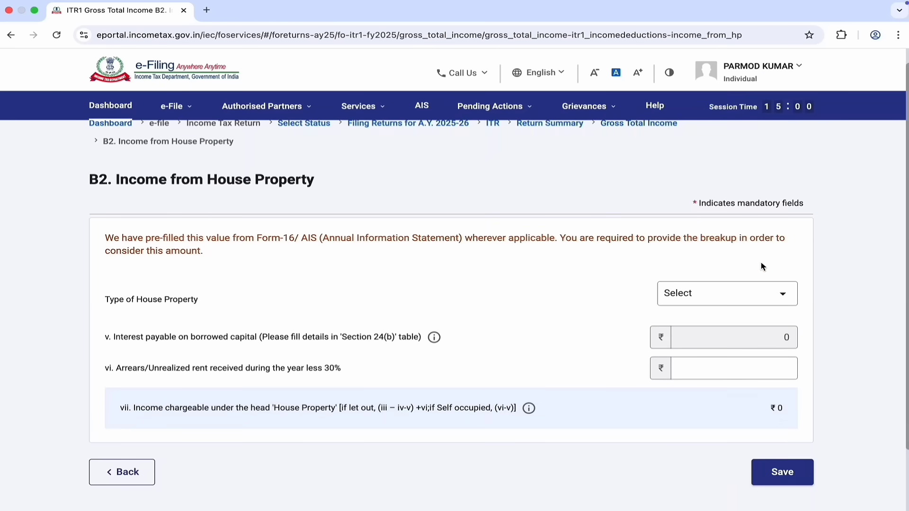
click(786, 294)
click(786, 296)
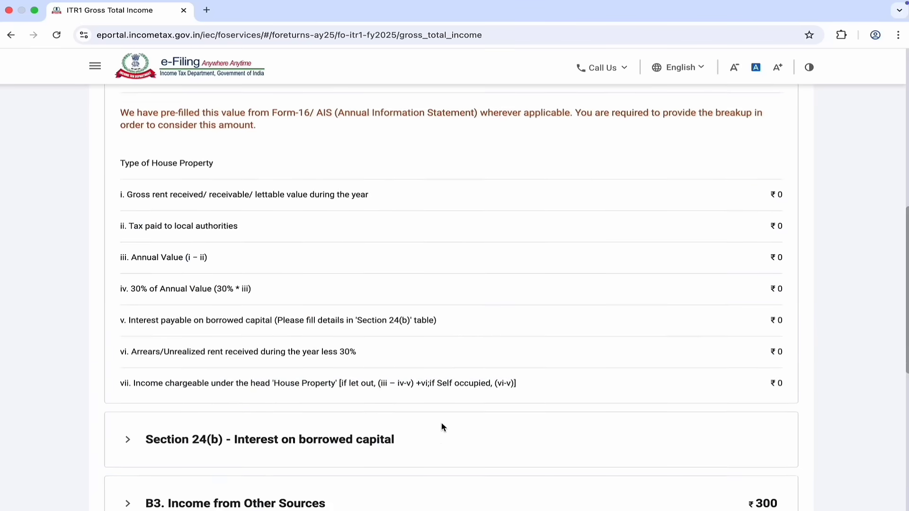
Step: Expand the Section 24(b) details and the Other Sources breakup showing ₹300 savings interest
scroll(441, 422, down, 3)
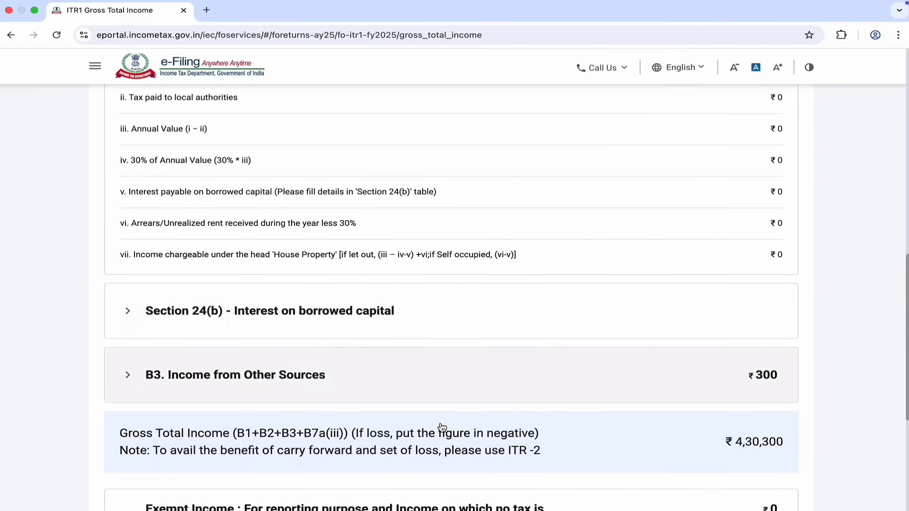
scroll(441, 428, down, 2)
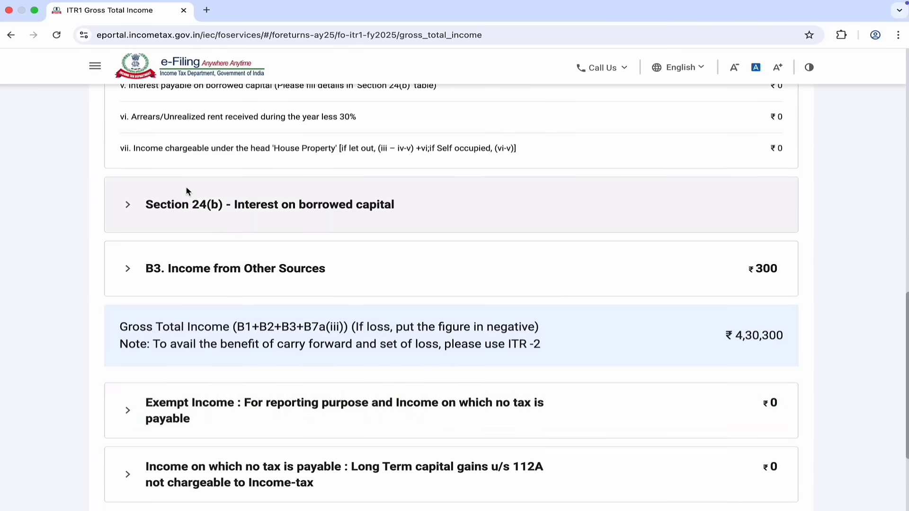
click(250, 214)
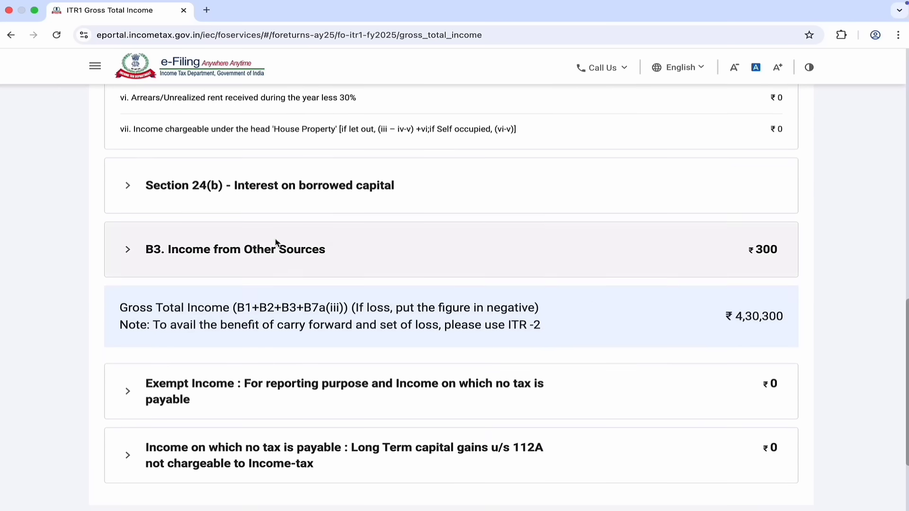
click(276, 244)
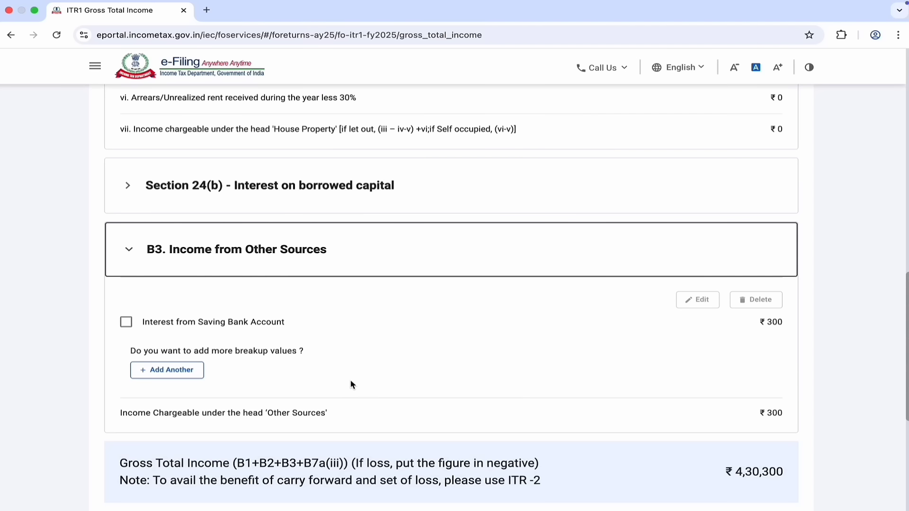
click(178, 371)
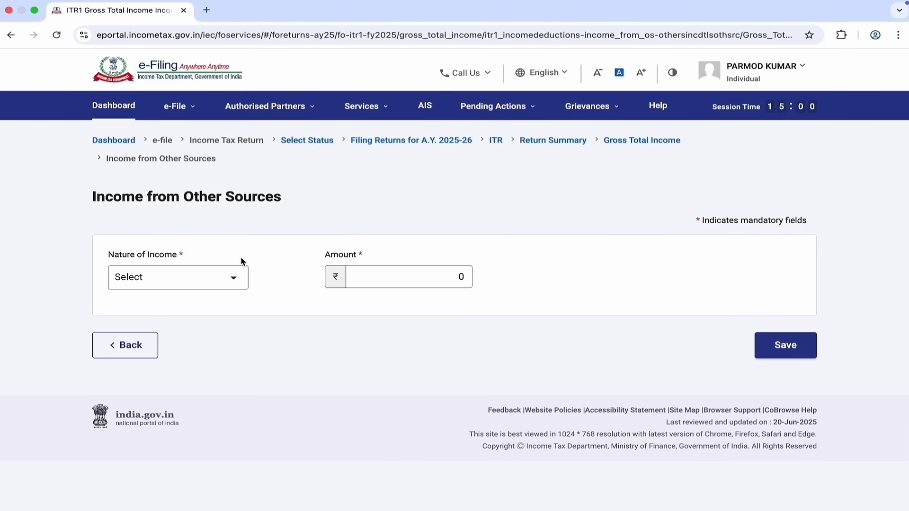
click(241, 279)
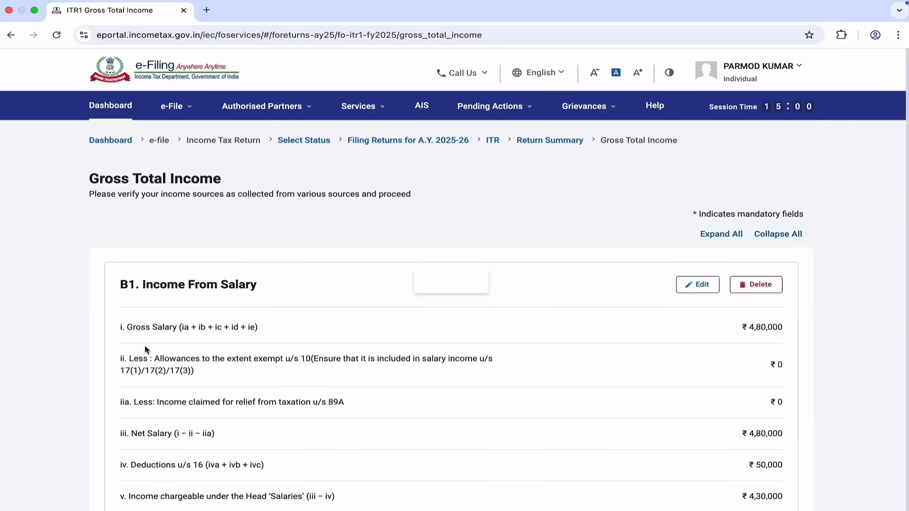
scroll(422, 396, down, 10)
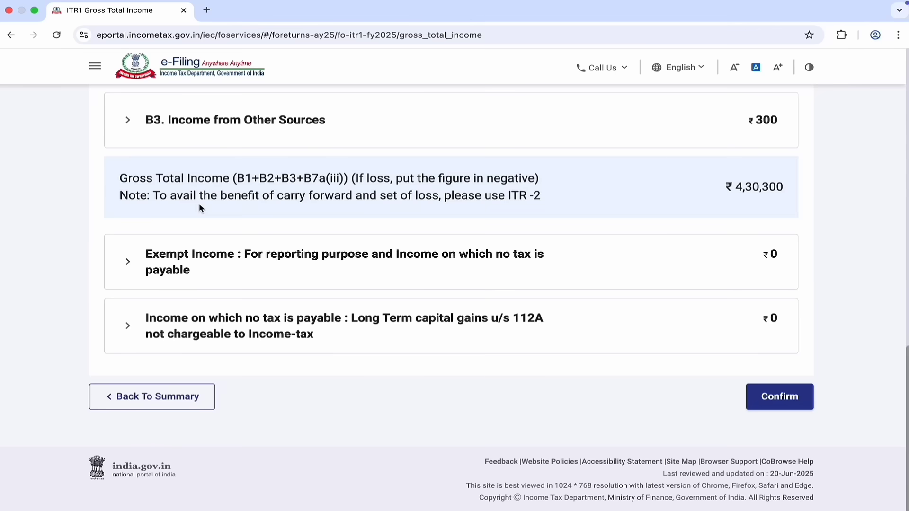
click(258, 256)
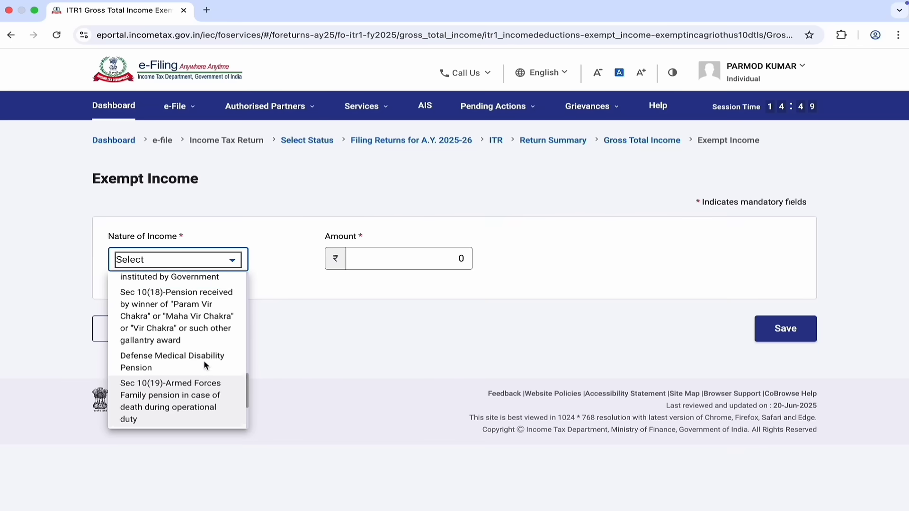
scroll(204, 360, up, 6)
scroll(206, 364, up, 5)
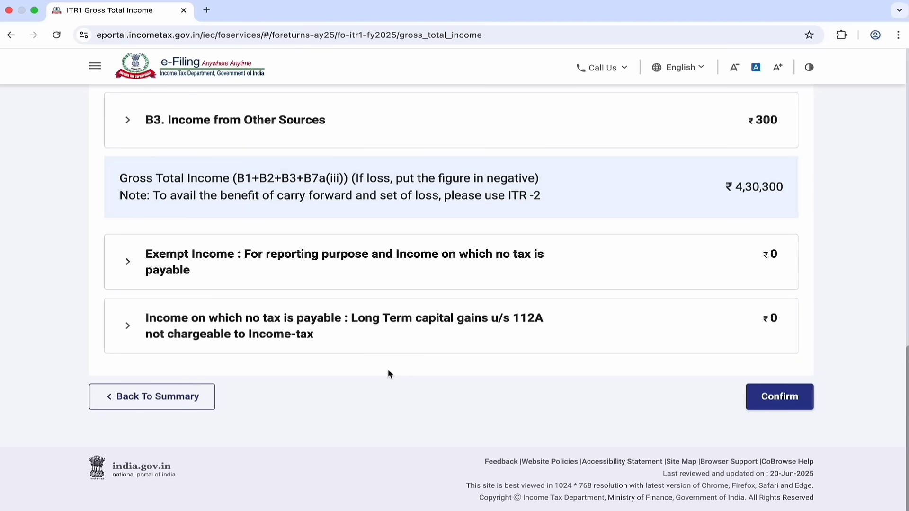
Step: Enter section 112A LTCG with sale consideration 122000 and cost 90000, then confirm Gross Total Income
click(324, 327)
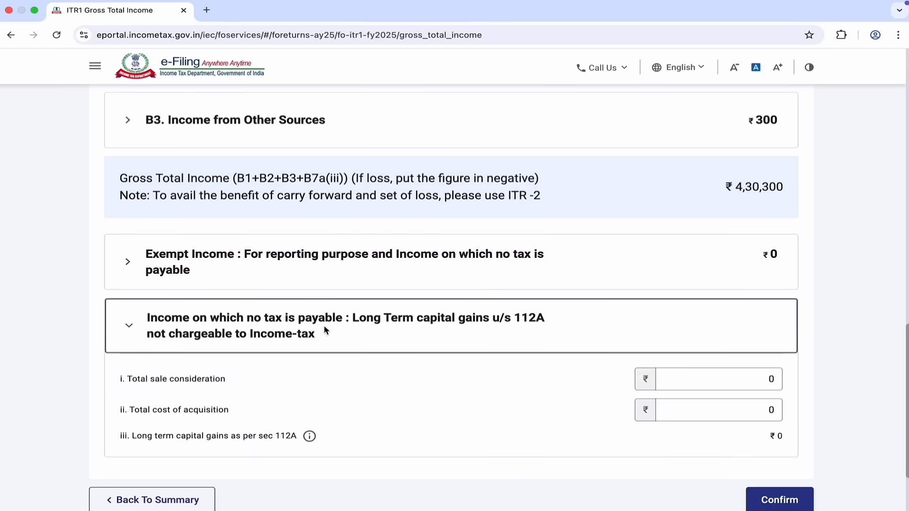
scroll(322, 327, down, 3)
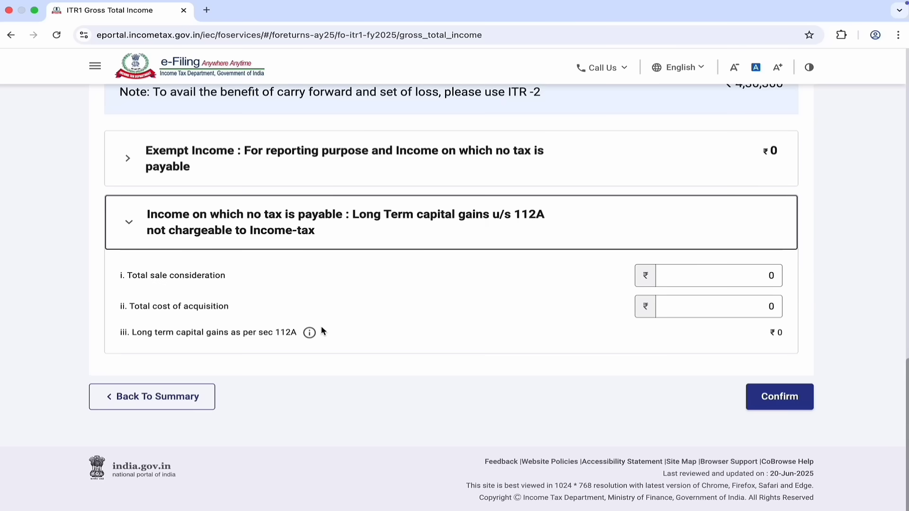
click(693, 286)
click(723, 278)
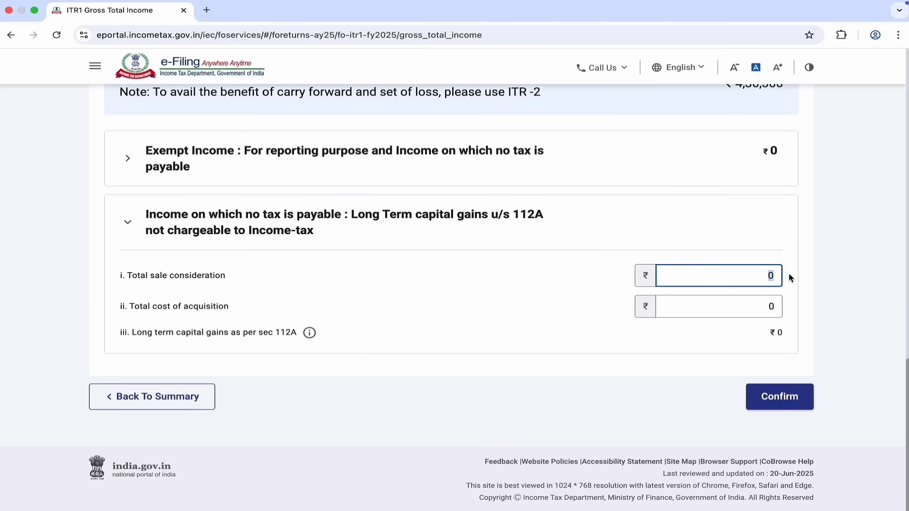
text(122000)
click(752, 308)
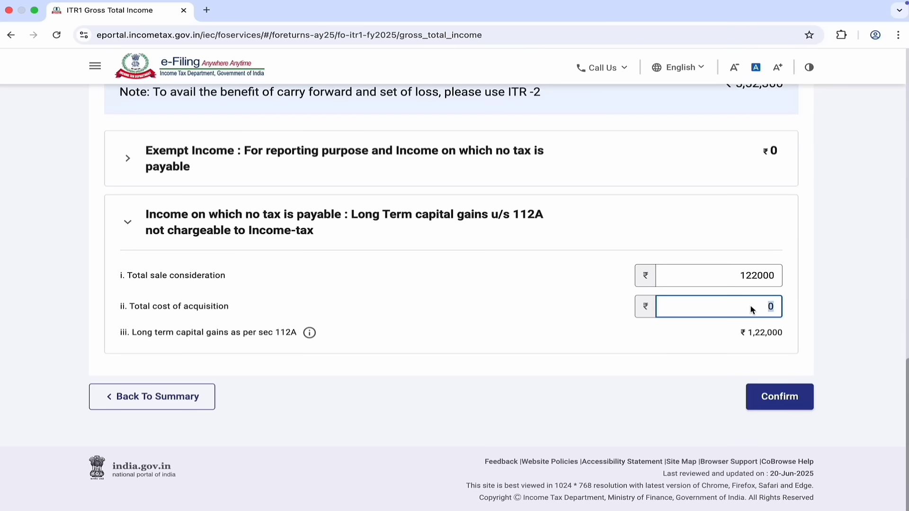
text(90000)
click(707, 344)
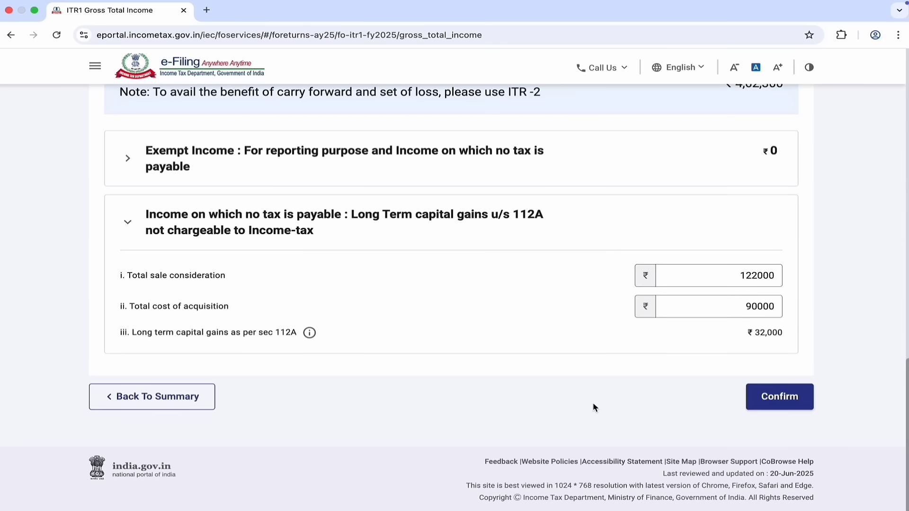
click(766, 399)
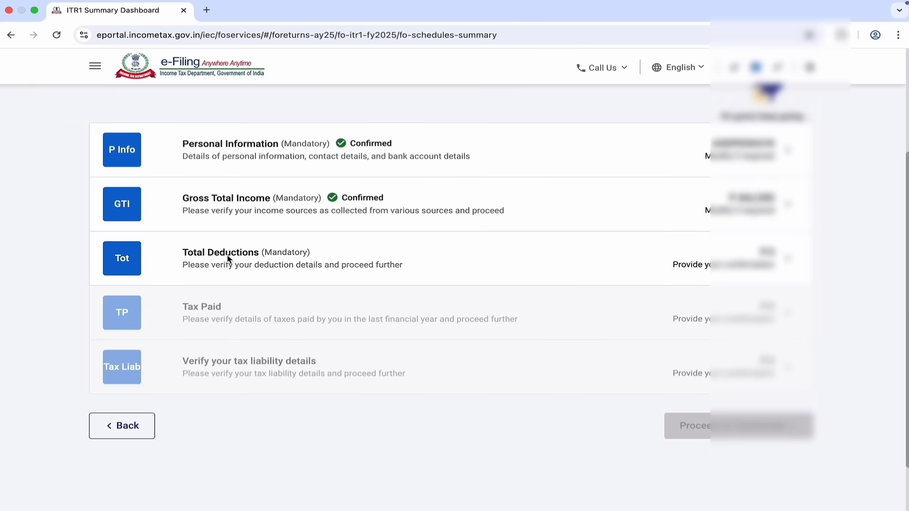
Step: Open Total Deductions and edit the section 80C deduction
click(227, 258)
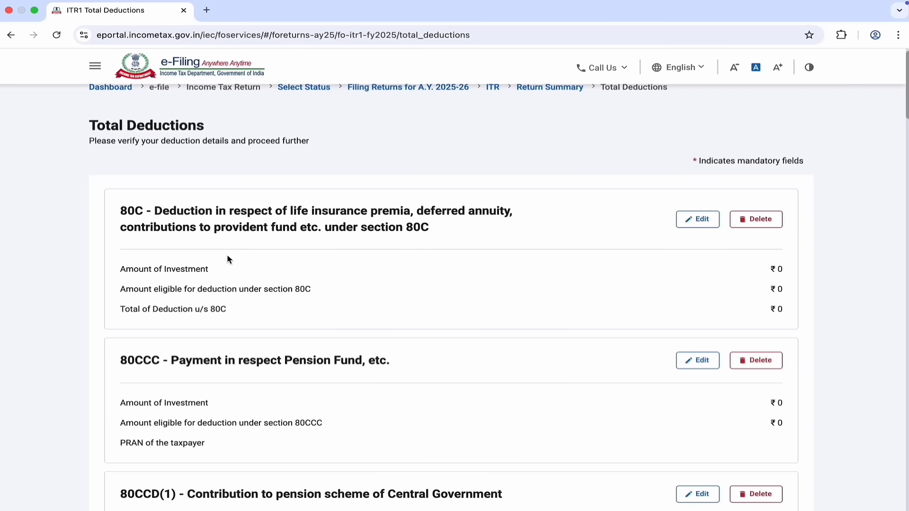
click(698, 220)
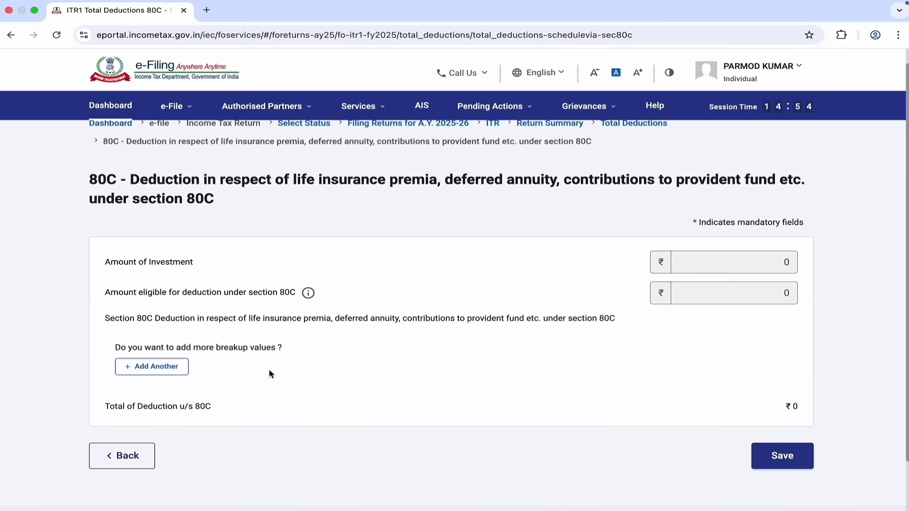
Step: Add and save a ₹12,000 80C breakup entry with its policy number
click(164, 370)
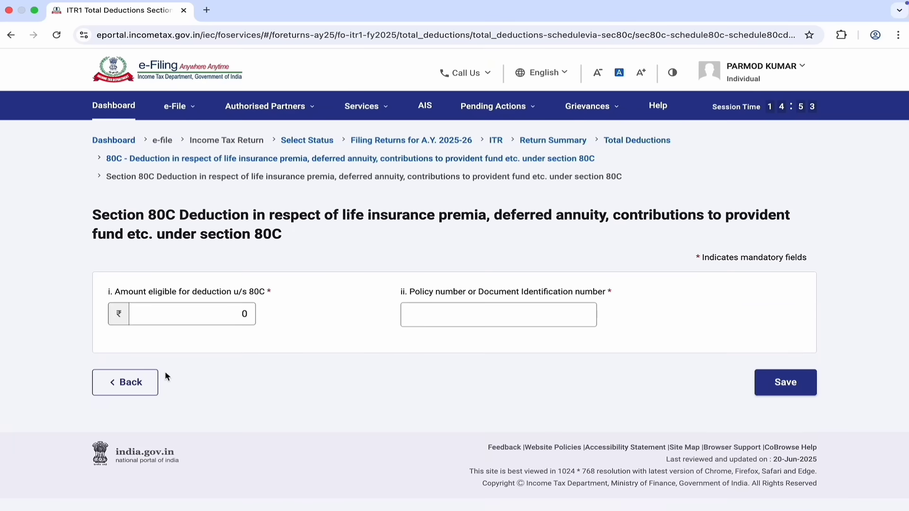
click(204, 314)
text(12000)
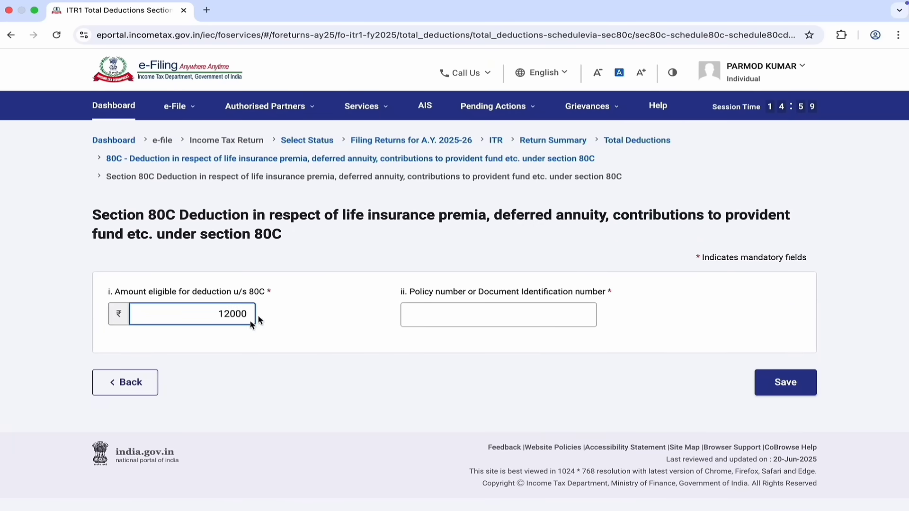
click(484, 322)
text(1234567)
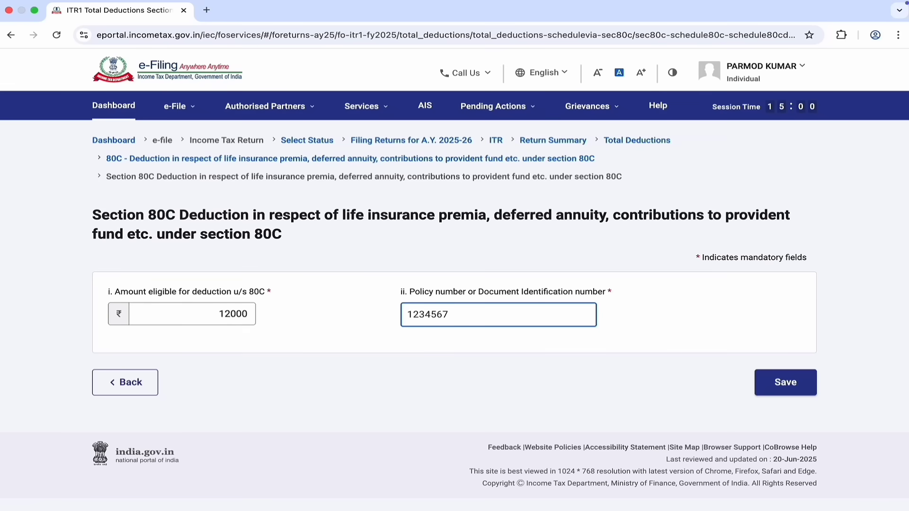
text(89)
click(800, 391)
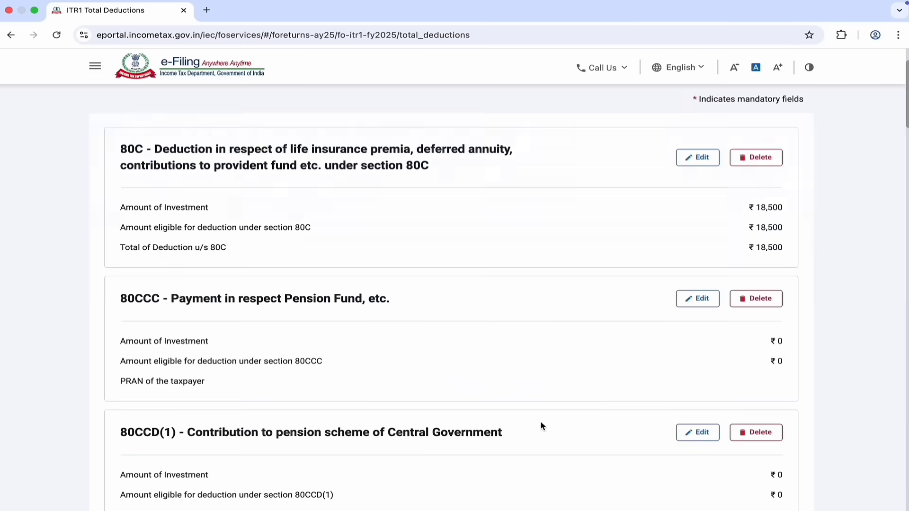
Step: Confirm the ₹24,300 total deductions and open the Tax Paid schedule
scroll(540, 421, down, 2)
scroll(541, 424, down, 2)
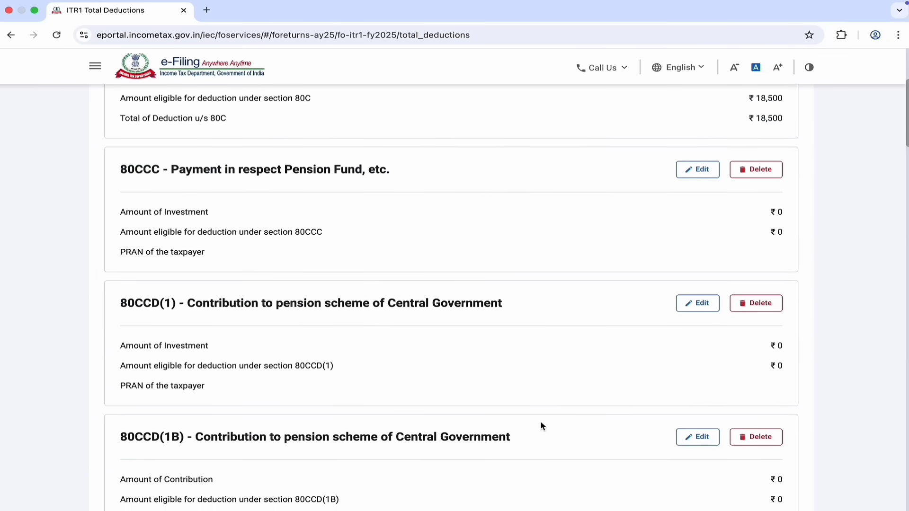
scroll(540, 422, down, 1)
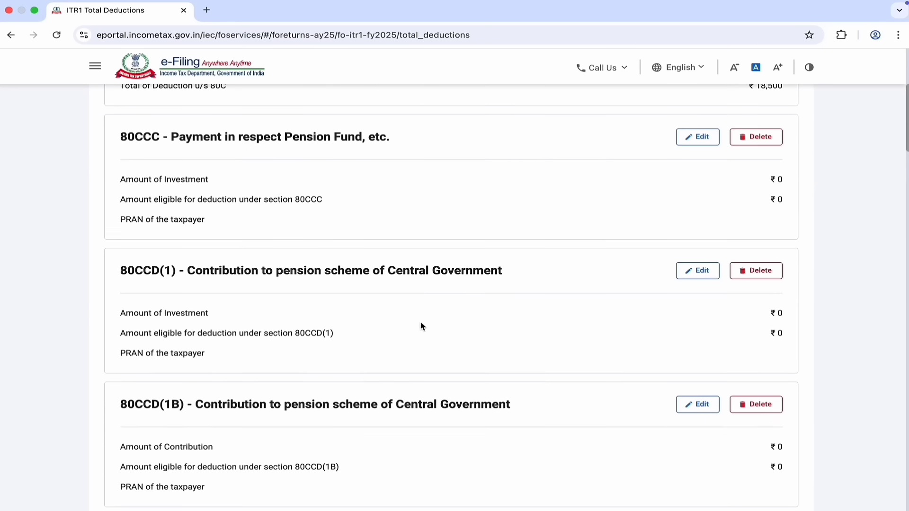
scroll(243, 369, down, 5)
scroll(223, 359, down, 4)
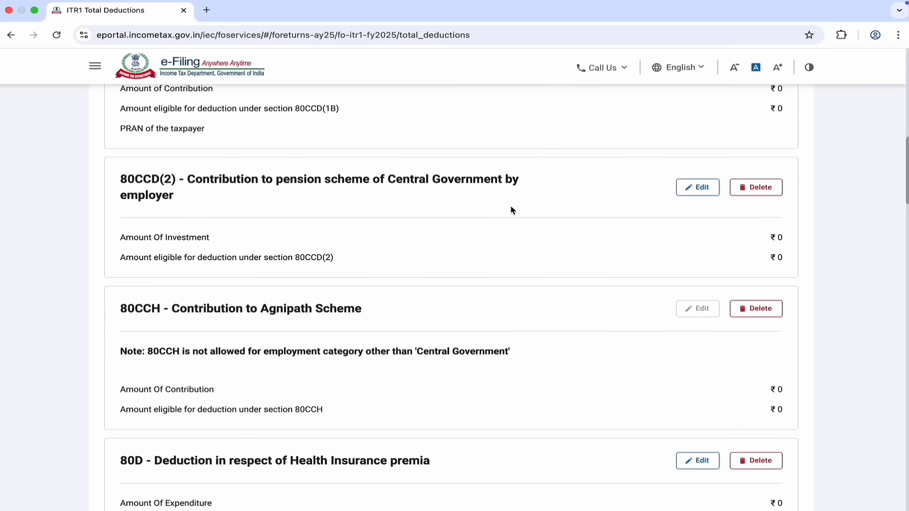
scroll(562, 286, down, 20)
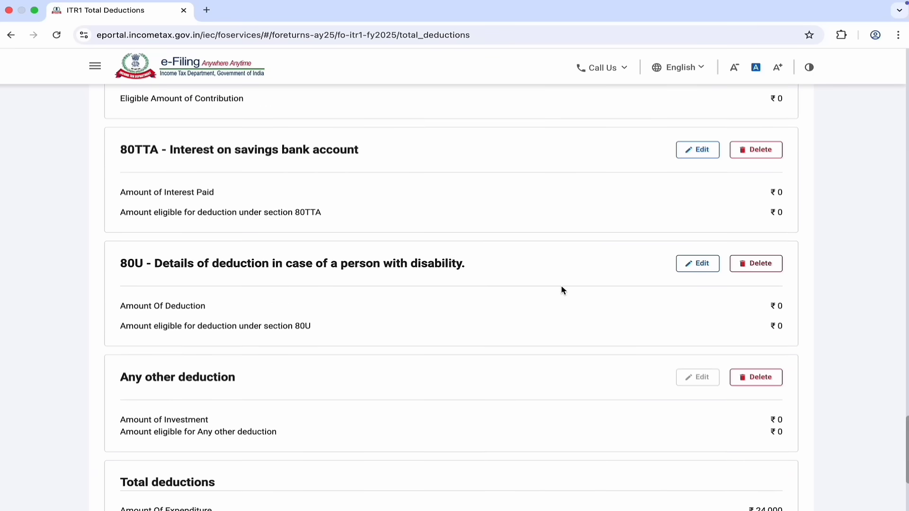
scroll(561, 285, down, 4)
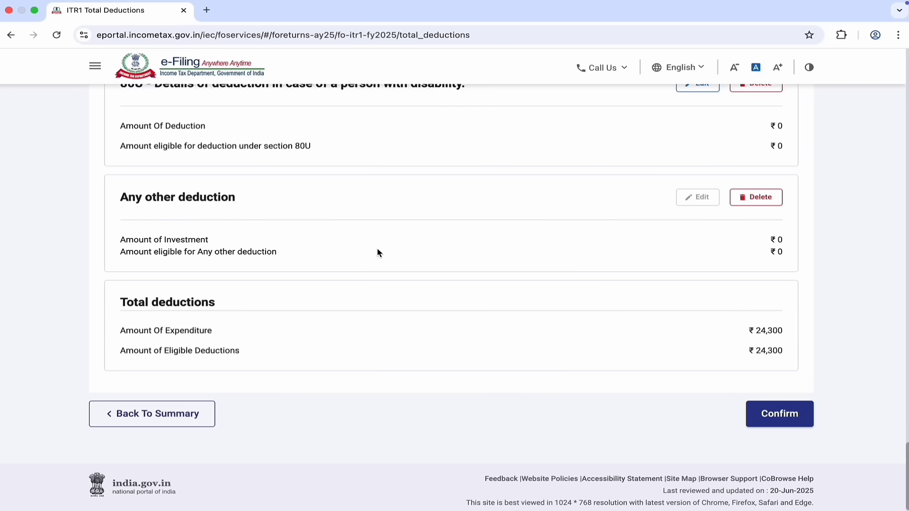
scroll(389, 322, down, 1)
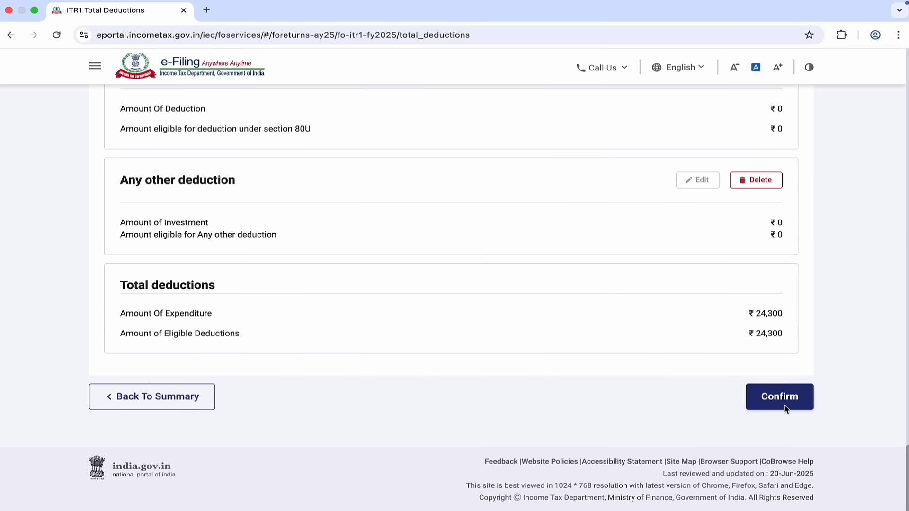
click(783, 407)
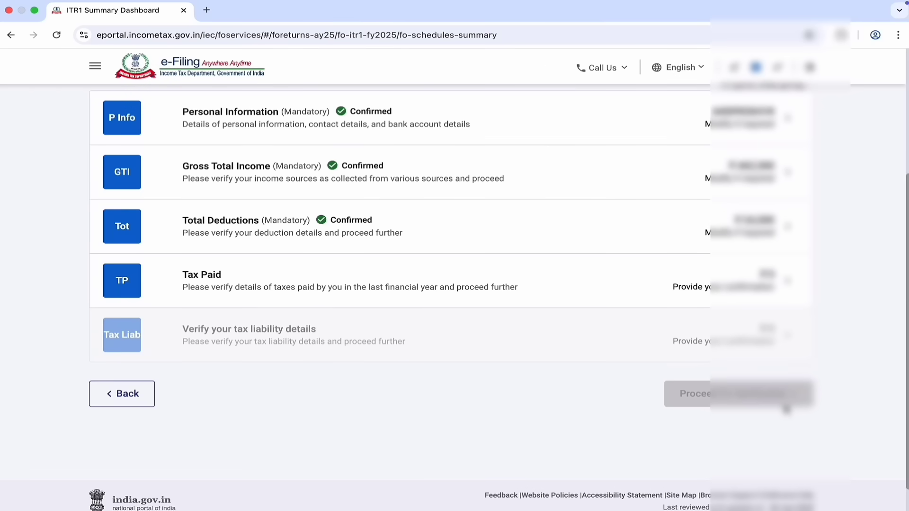
click(340, 277)
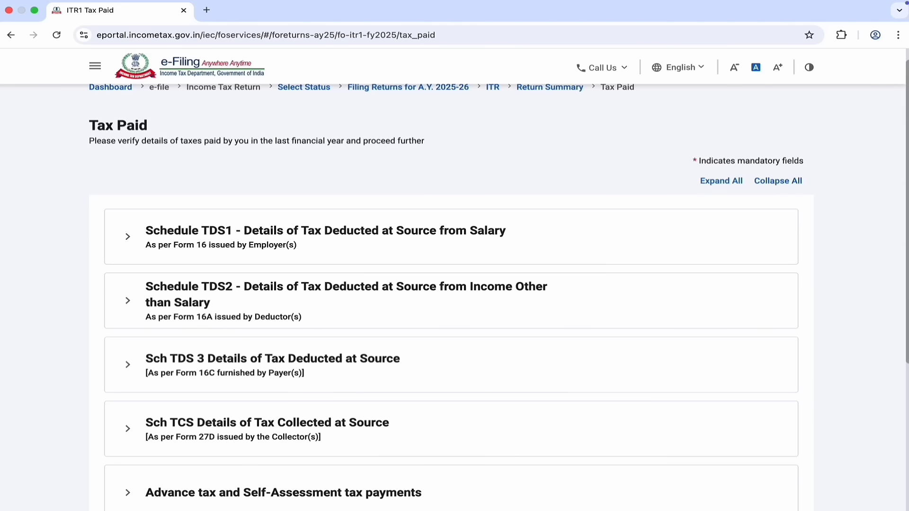
Step: Confirm Tax Paid with ₹0 across the TDS, TCS and advance tax schedules
scroll(743, 400, down, 5)
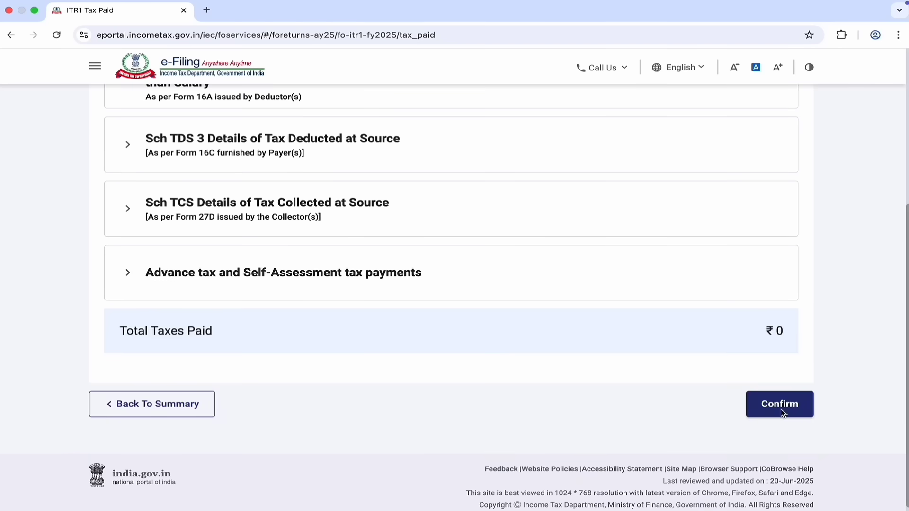
click(787, 408)
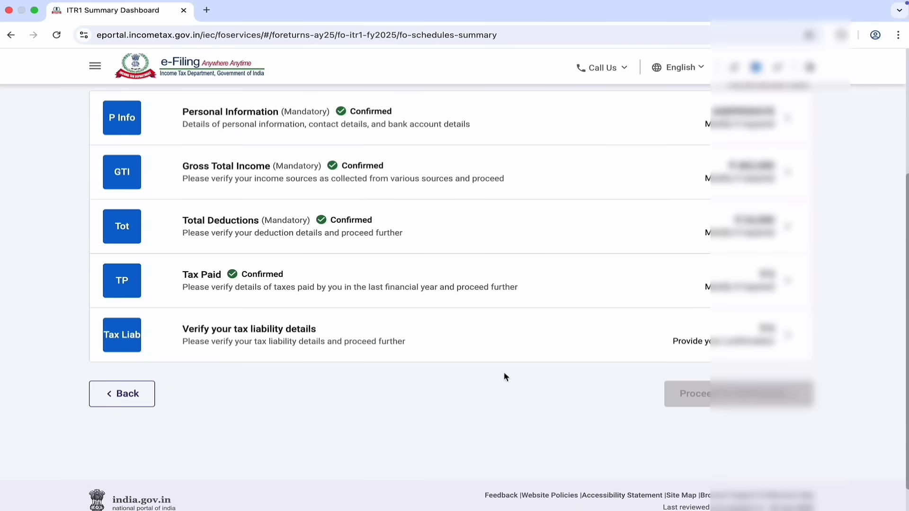
Step: Review and confirm Tax Liability, then continue to the tax summary showing ₹0 payable
click(326, 342)
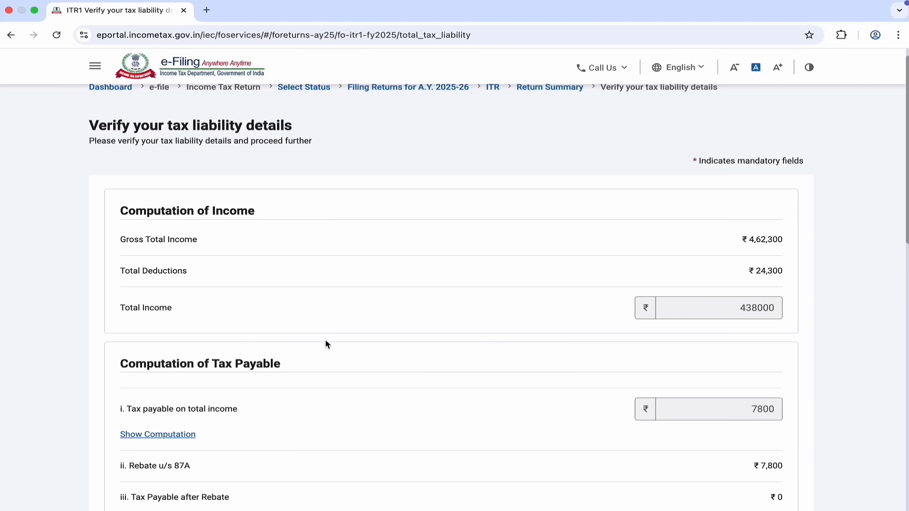
scroll(326, 342, down, 3)
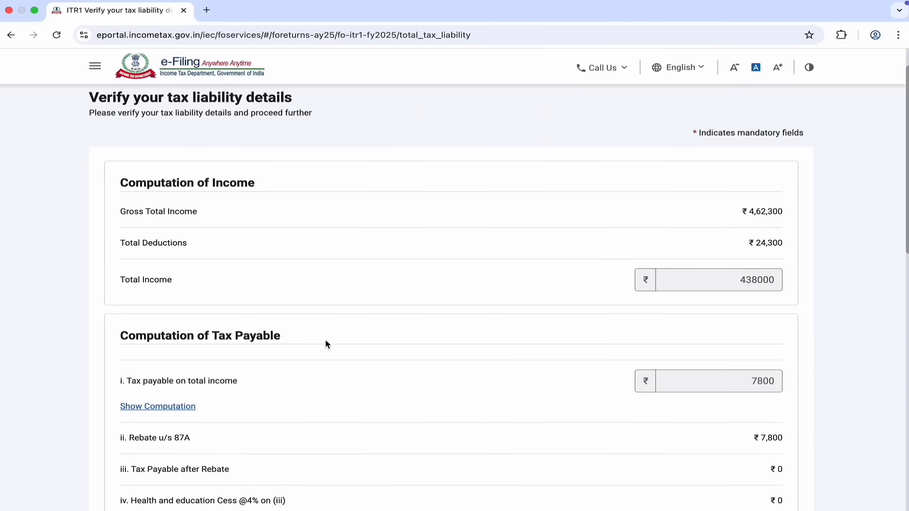
scroll(325, 341, down, 1)
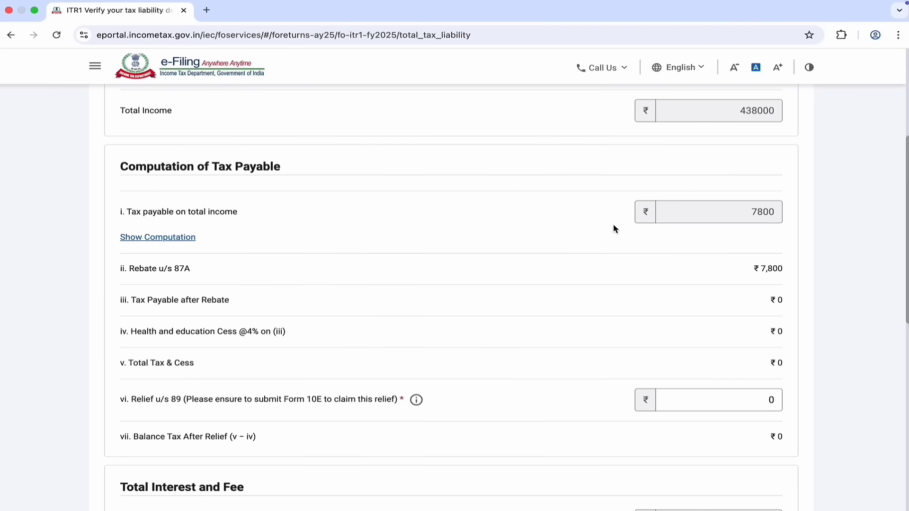
click(632, 235)
scroll(808, 277, down, 8)
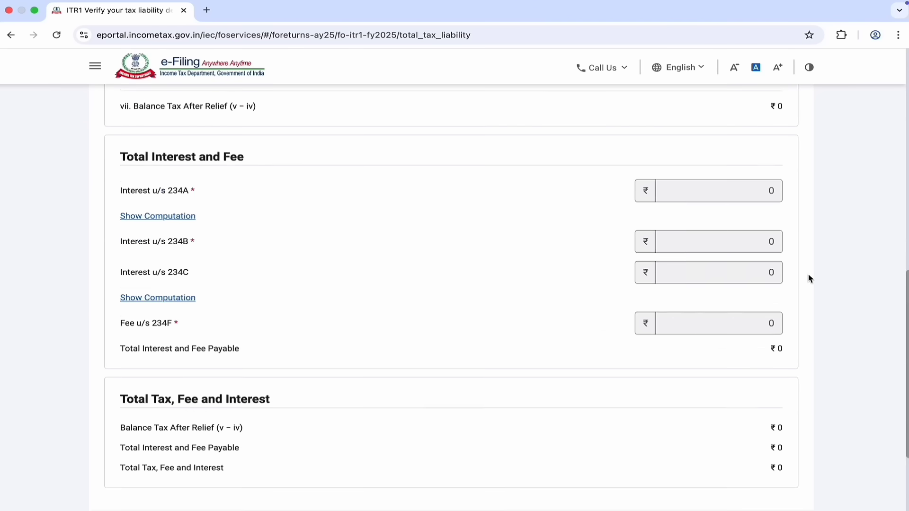
scroll(810, 278, down, 1)
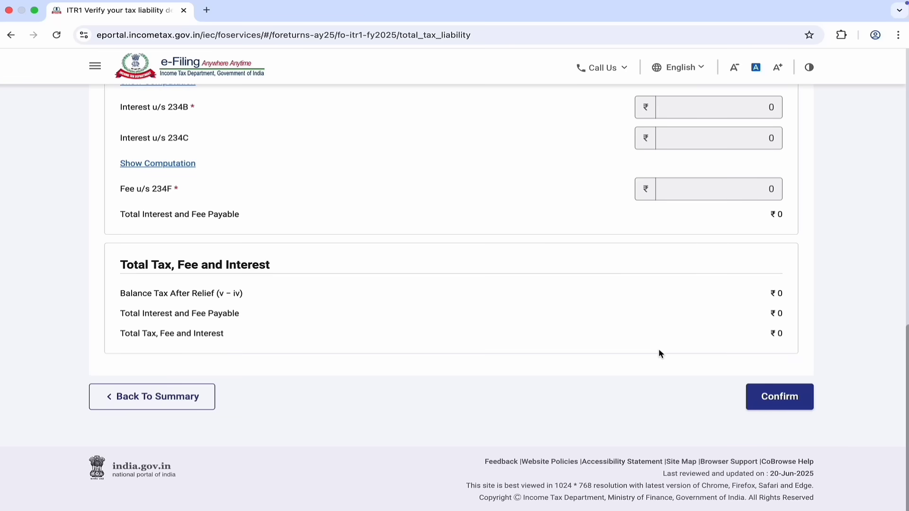
click(789, 402)
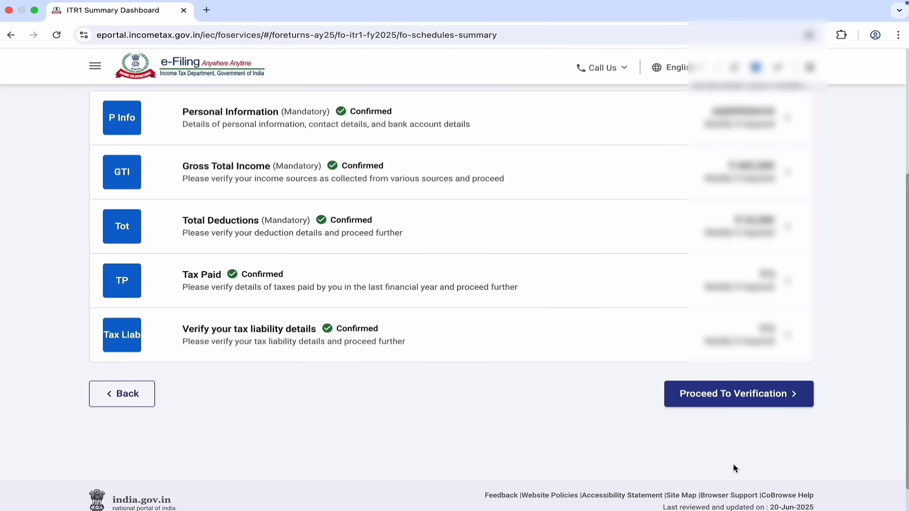
click(797, 402)
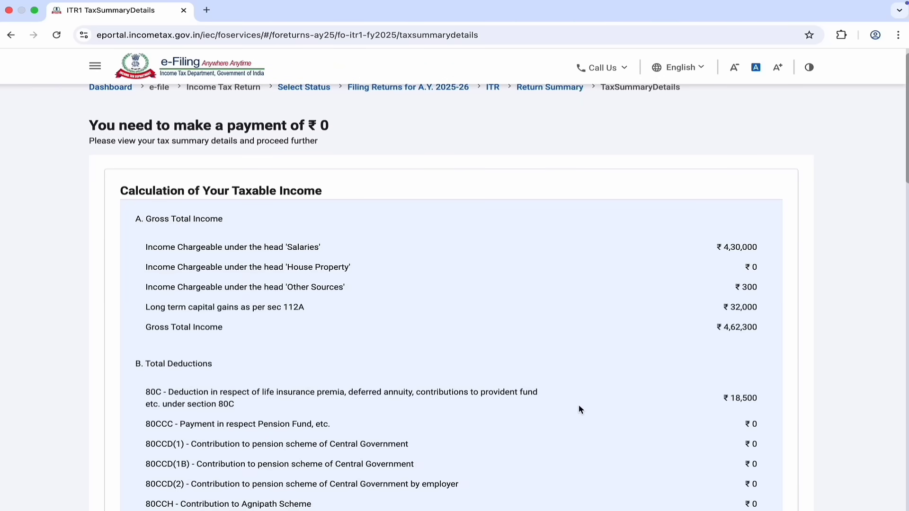
Step: Go to Preview and Submit, complete the declaration and run validation with no errors
scroll(578, 409, down, 15)
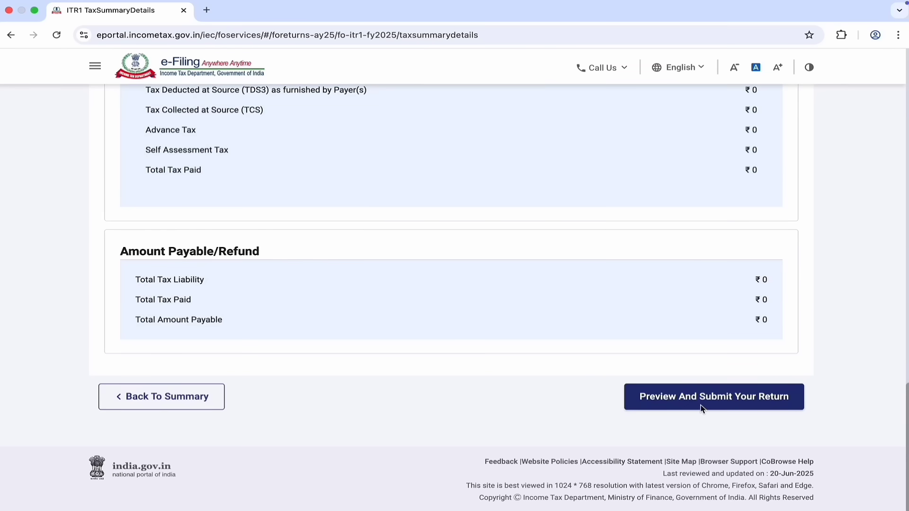
click(702, 398)
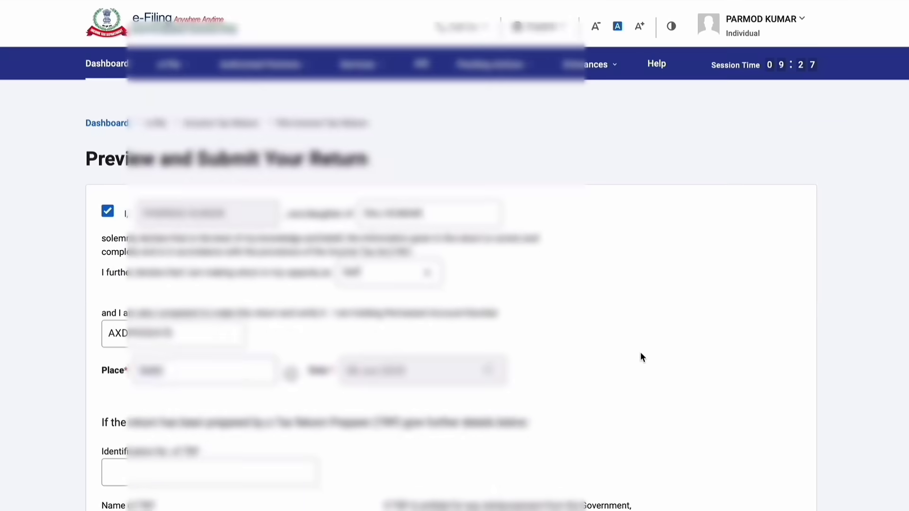
scroll(640, 352, down, 5)
click(801, 396)
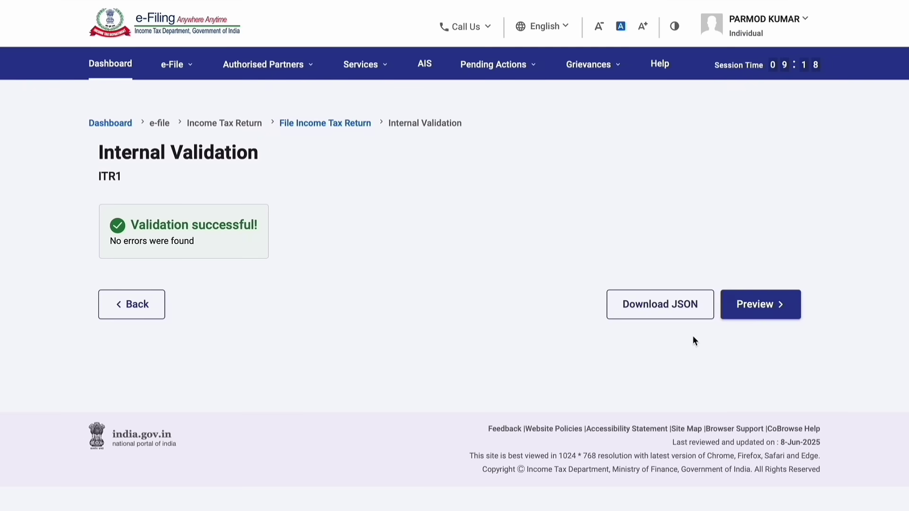
scroll(738, 322, down, 1)
Step: Preview the return, pass upload validation, and select E-Verify Now
click(789, 297)
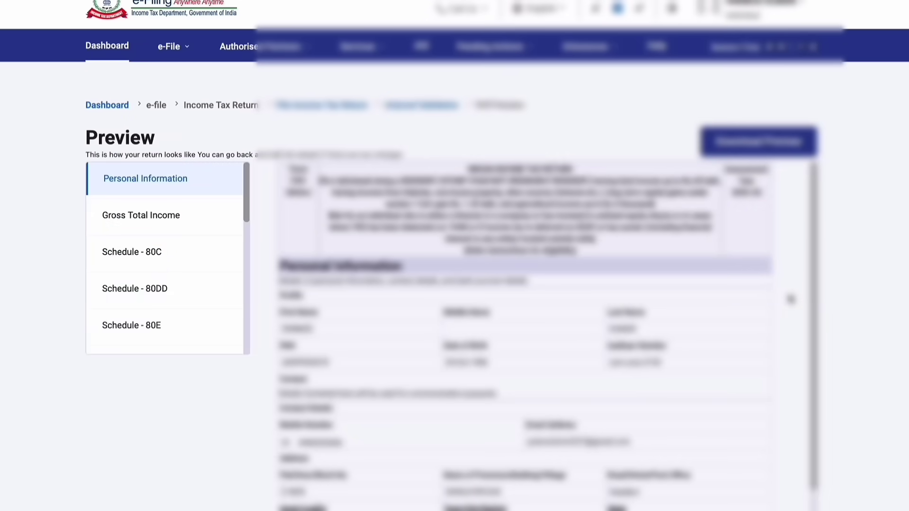
scroll(790, 299, down, 8)
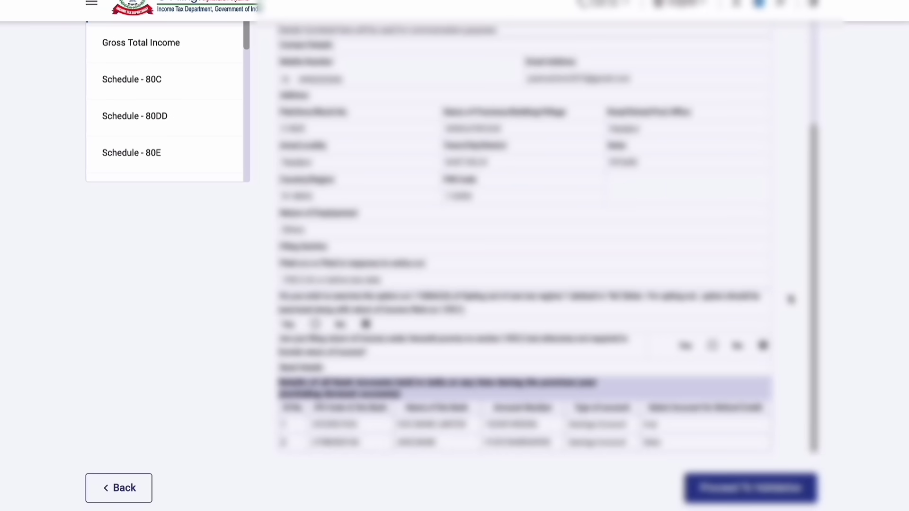
scroll(790, 299, down, 2)
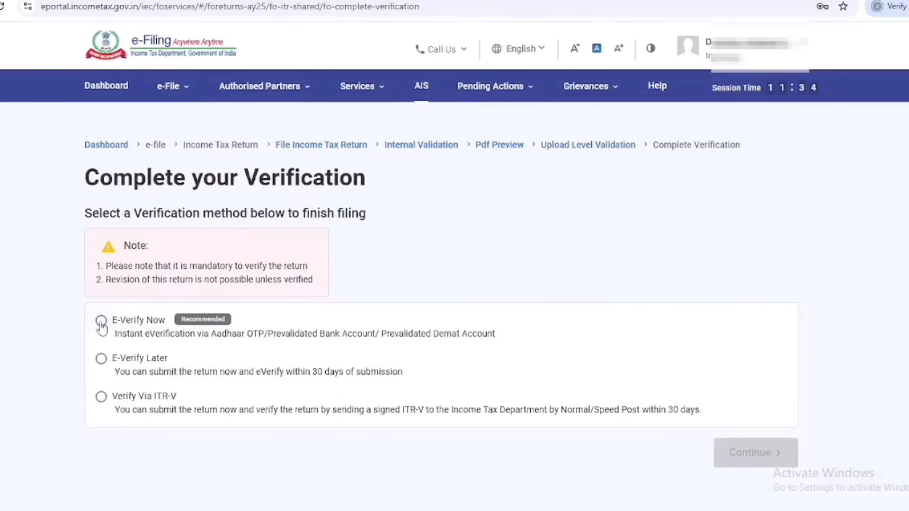
click(101, 322)
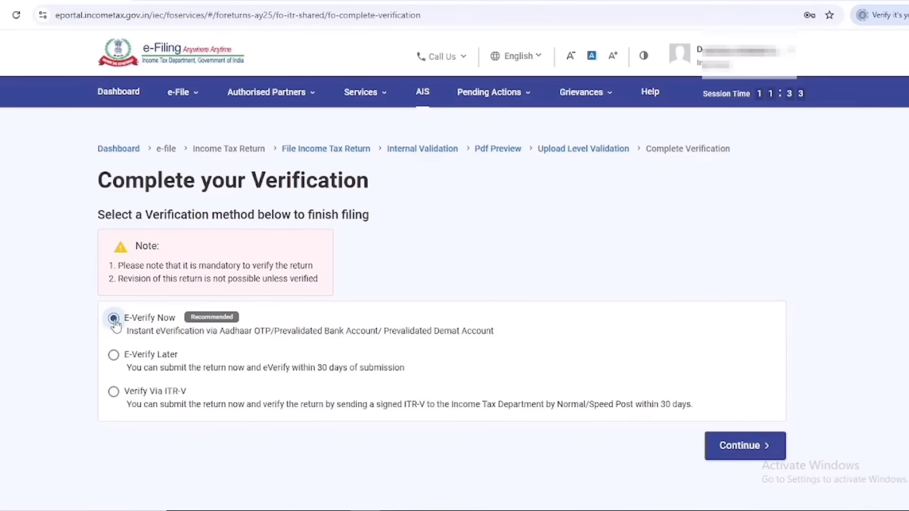